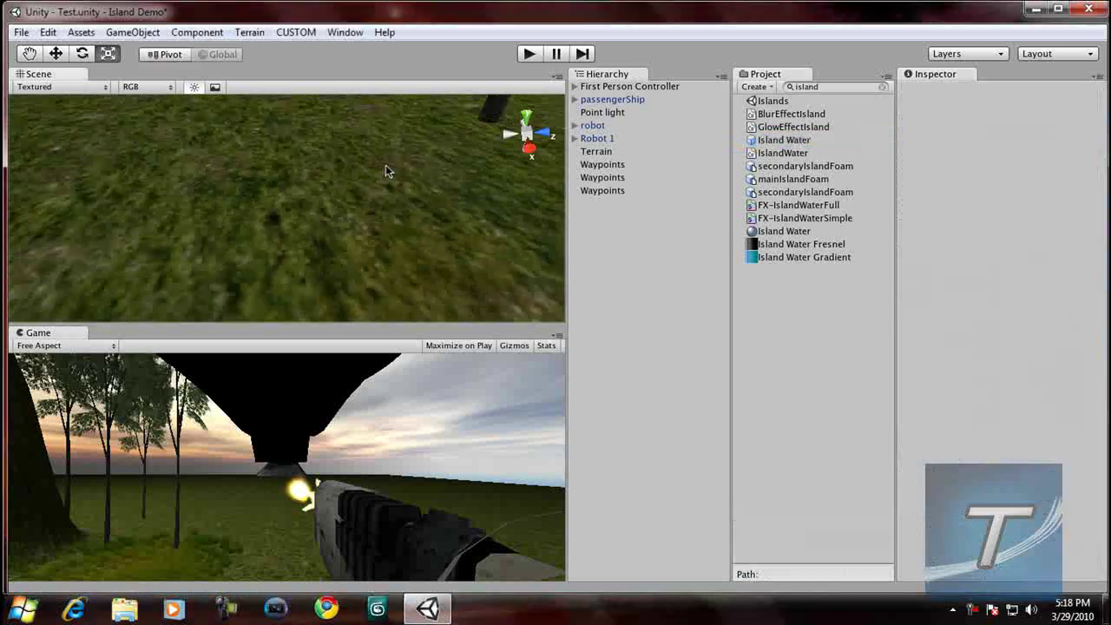
Select the Island Water prefab and examine its Water script and Daylight Water material settings.
scroll(376, 166, down, 2)
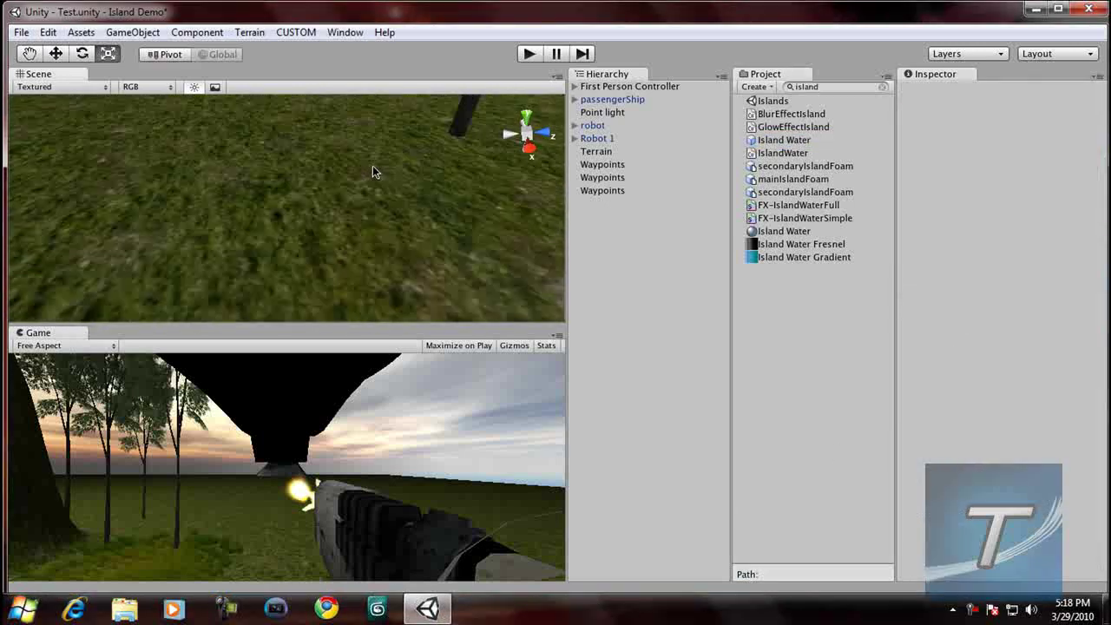
right_drag(361, 169, 283, 143)
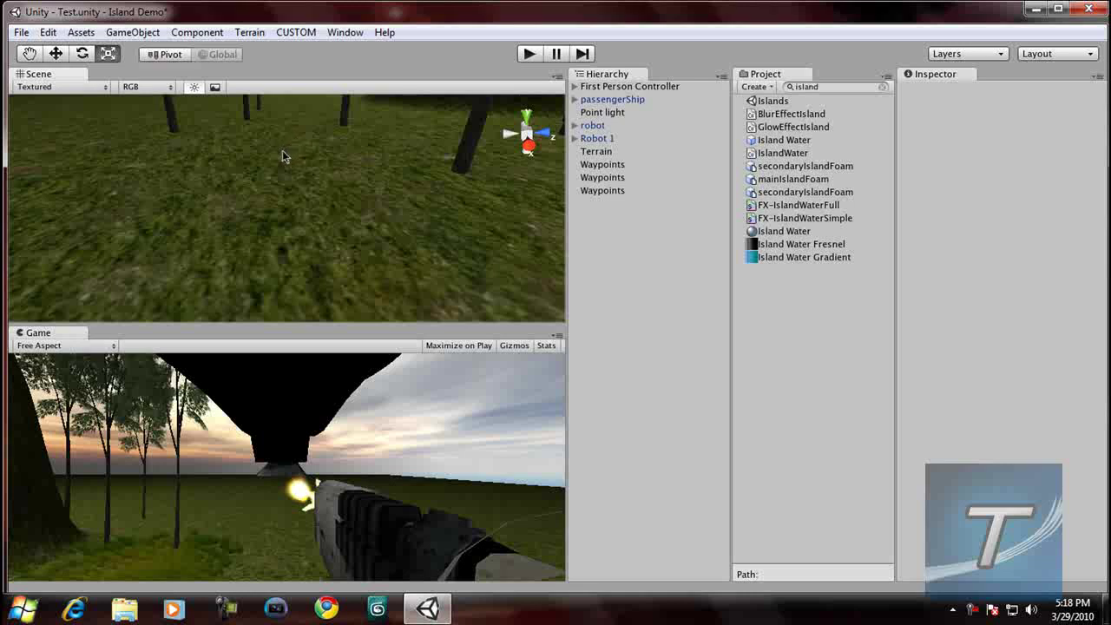
click(781, 142)
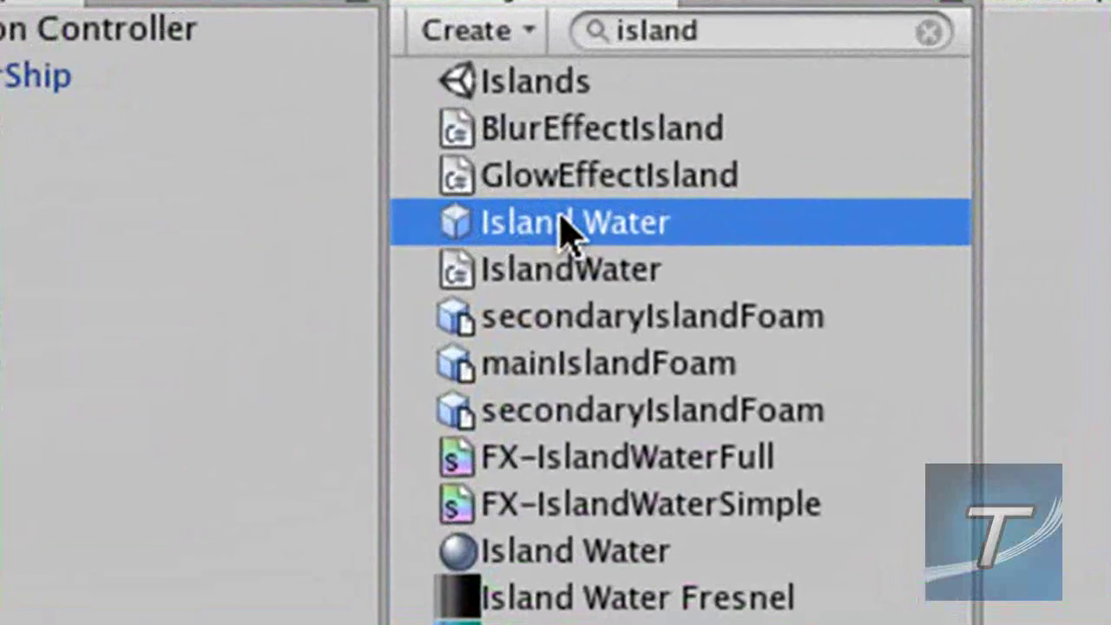
click(727, 33)
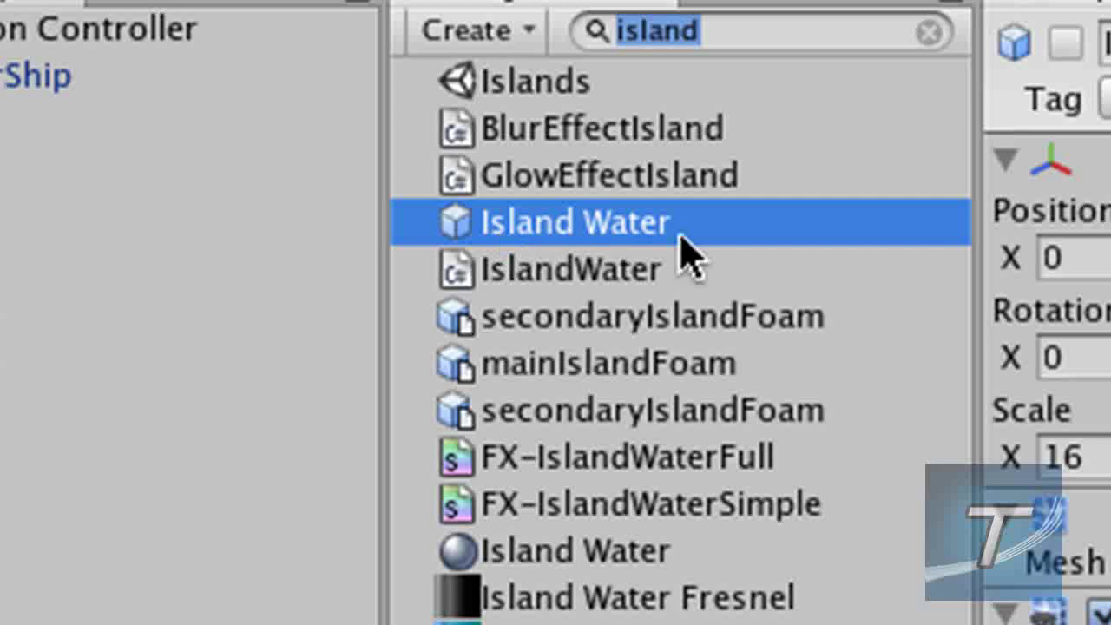
click(733, 248)
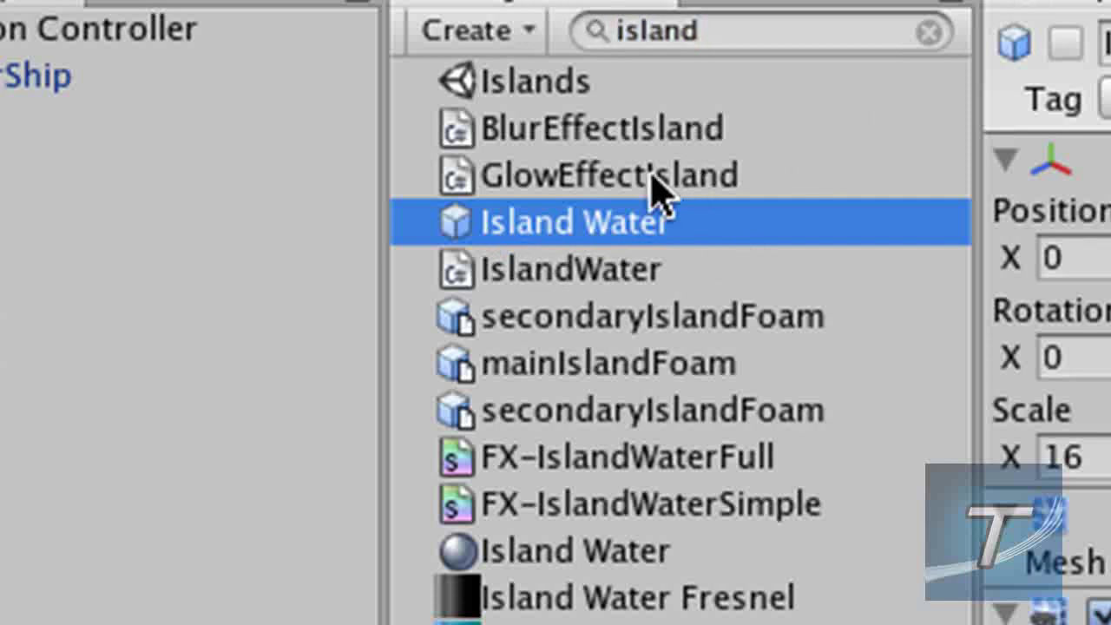
scroll(1046, 347, down, 5)
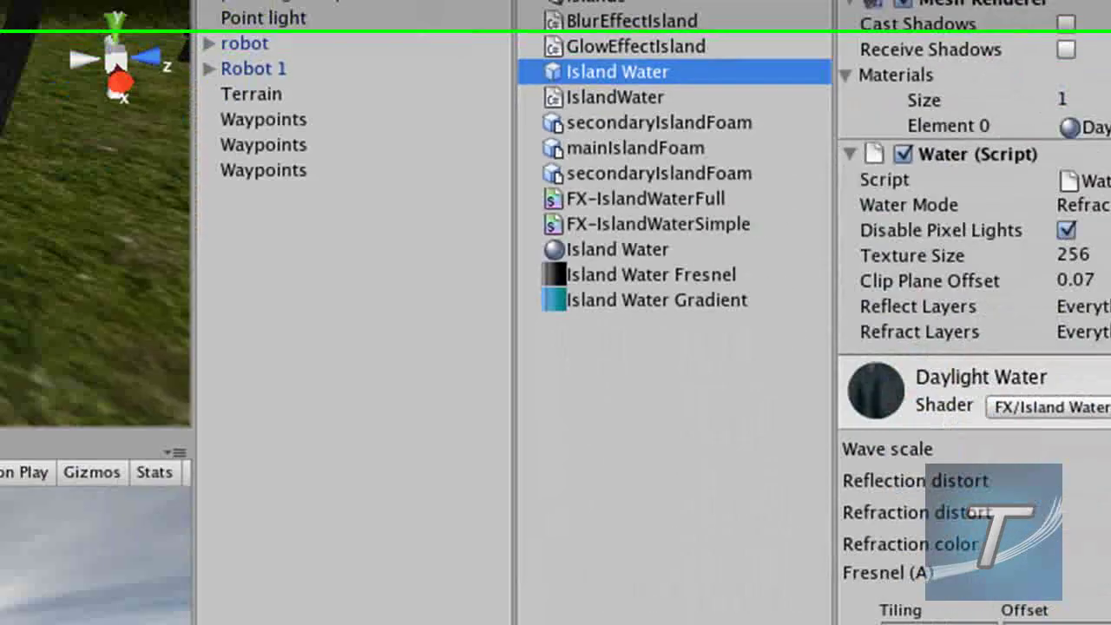
scroll(1022, 197, down, 15)
scroll(1022, 197, up, 10)
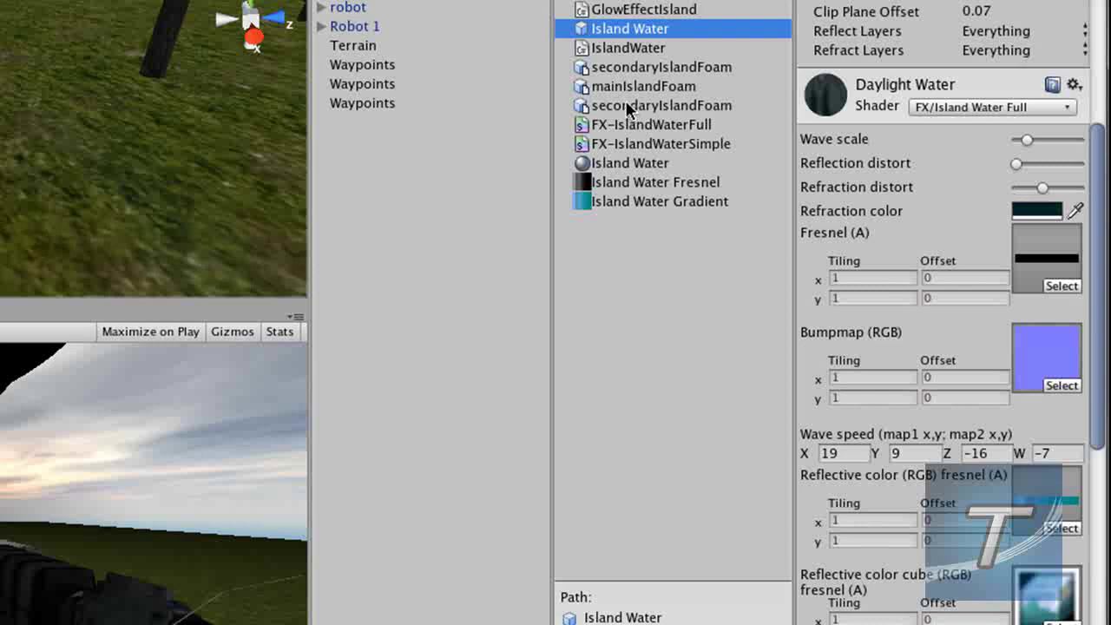
scroll(918, 176, up, 5)
Place the Island Water prefab on the grass near the trees and scale it uniformly.
drag(649, 39, 0, 144)
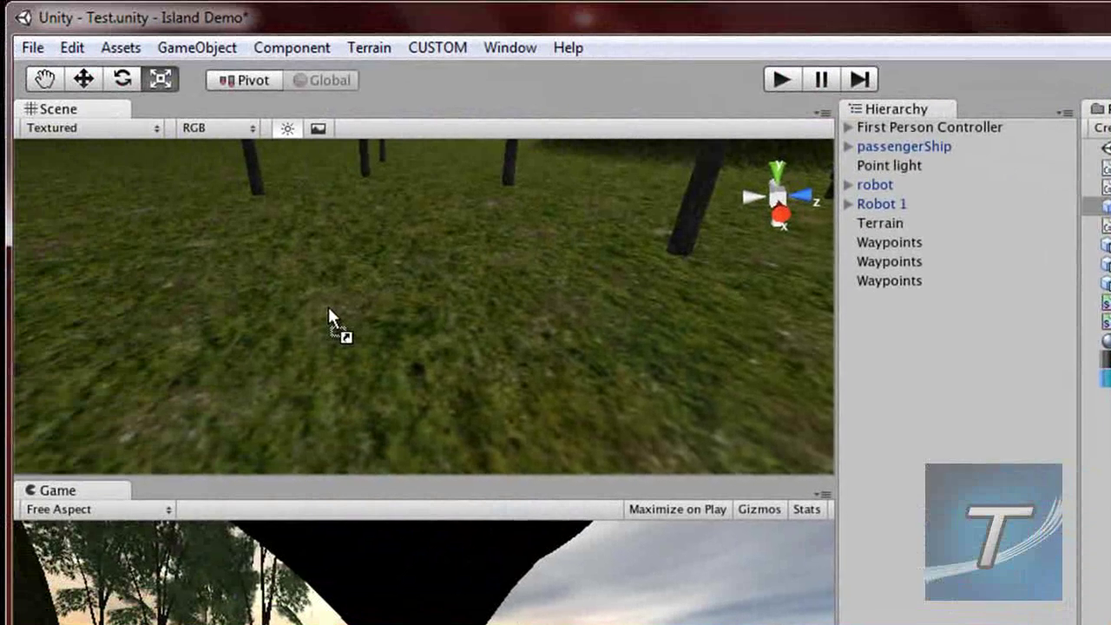
drag(327, 303, 330, 311)
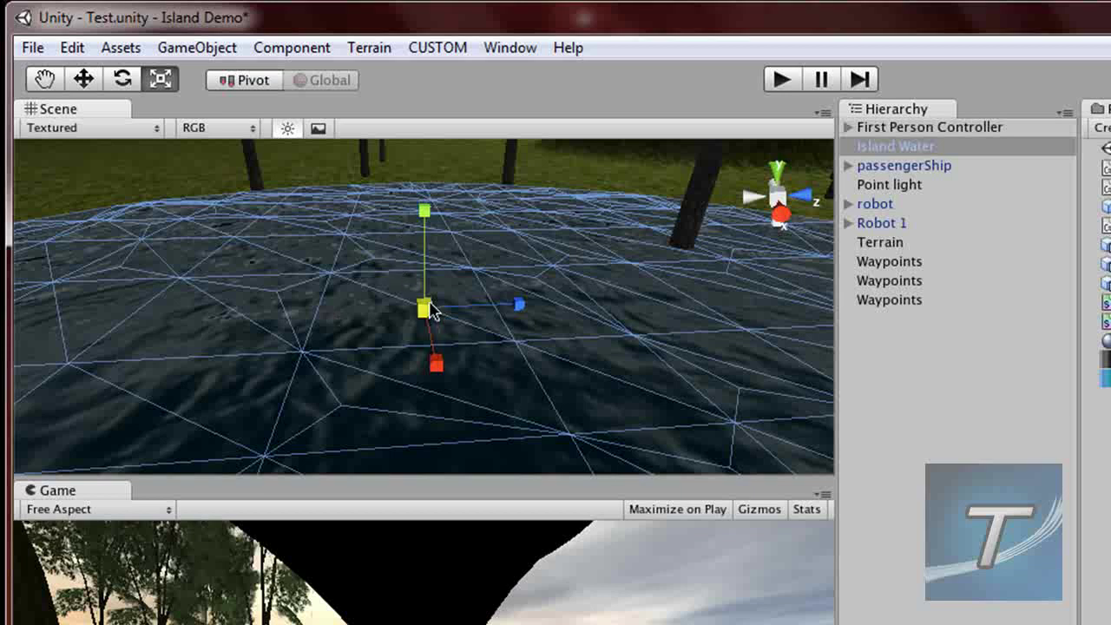
drag(429, 302, 863, 144)
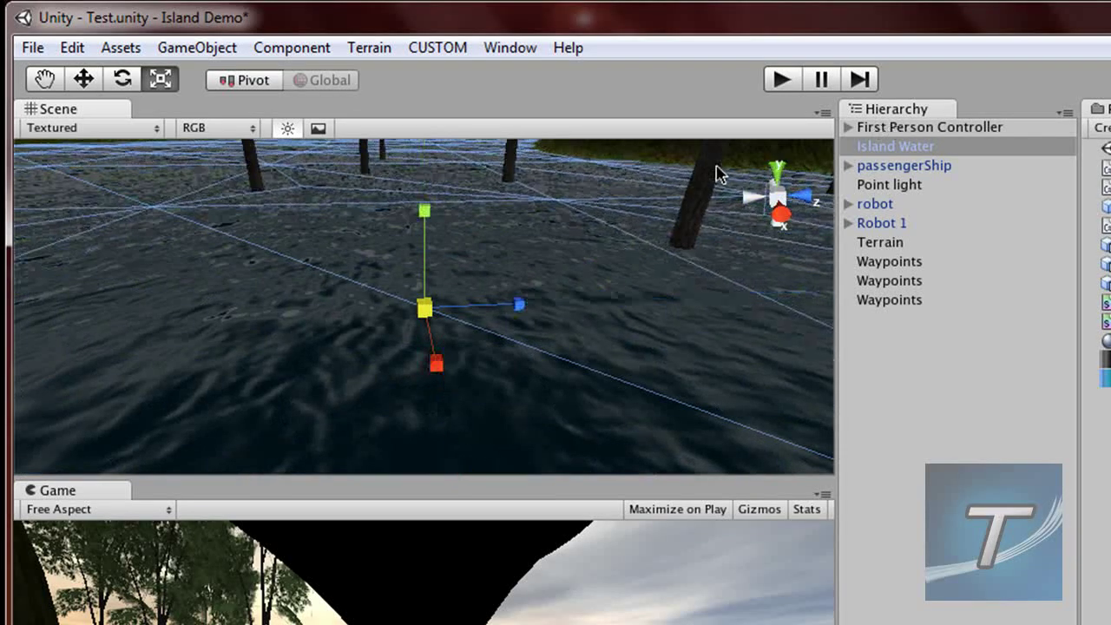
drag(717, 174, 289, 305)
drag(304, 349, 282, 315)
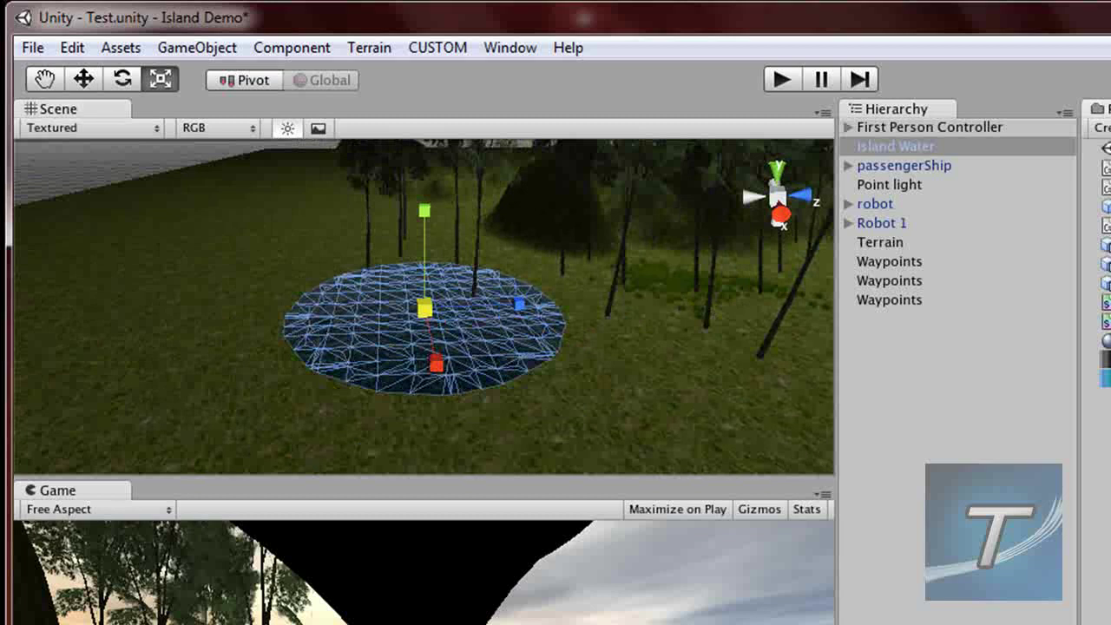
Search the project for "day" and select the Daylight Simple Water prefab.
click(830, 130)
text(day)
click(803, 208)
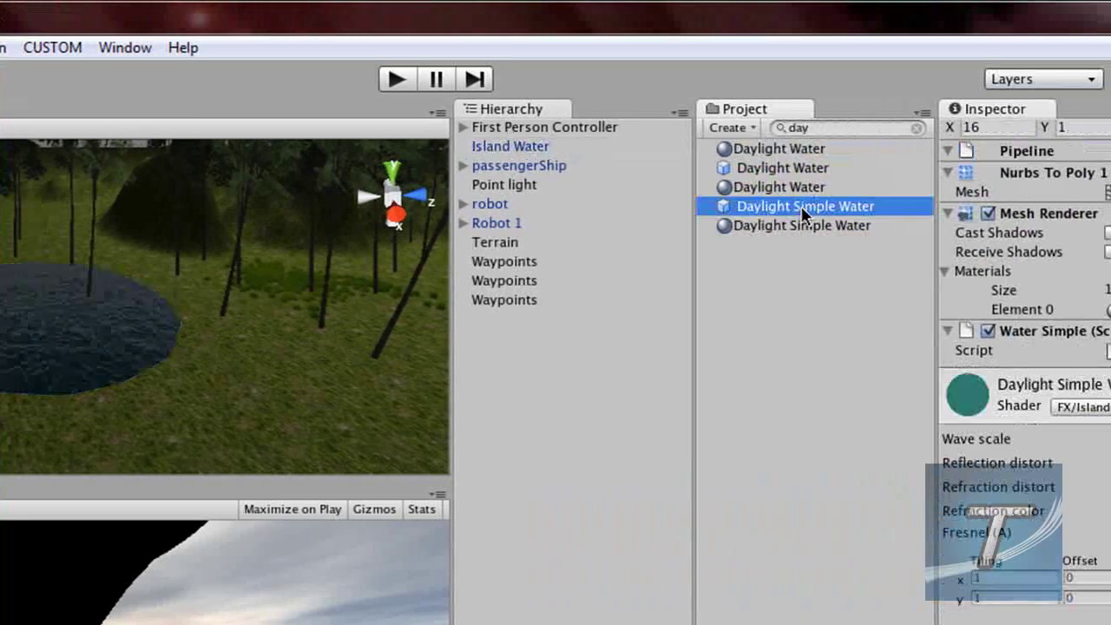
click(809, 173)
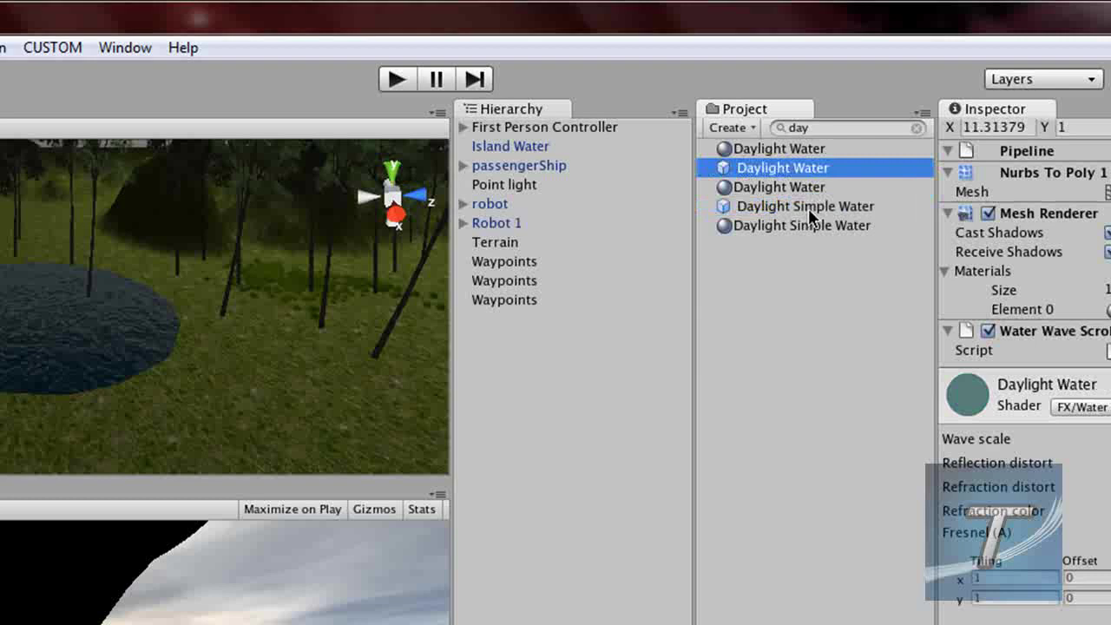
click(809, 208)
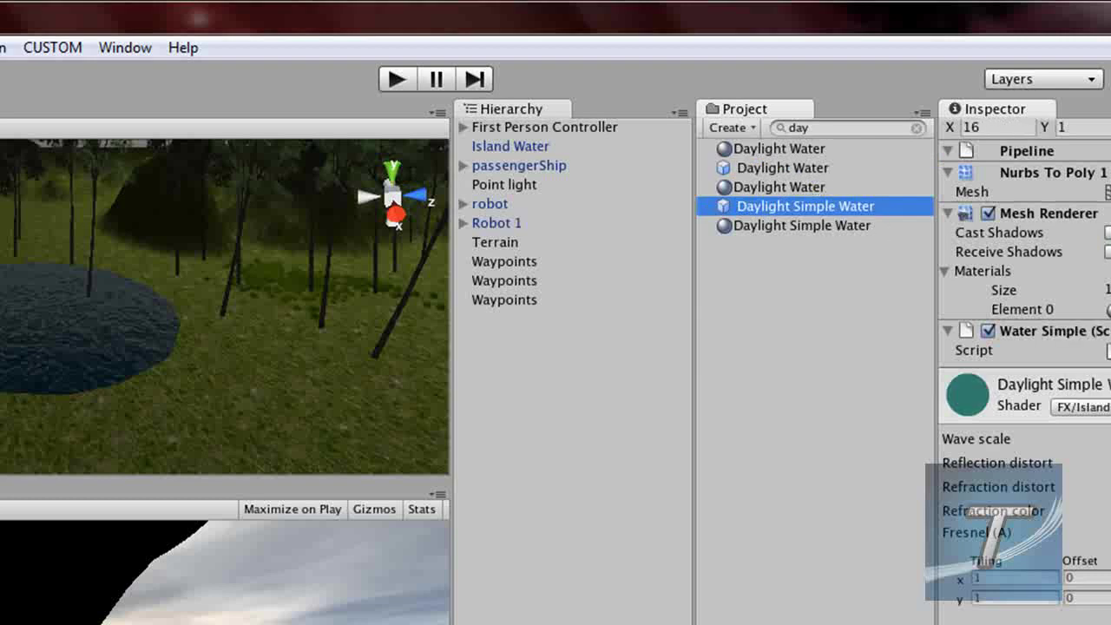
Change the Daylight Simple Water material's shader to an FX/Water shader.
click(1081, 406)
mouse_move(1089, 582)
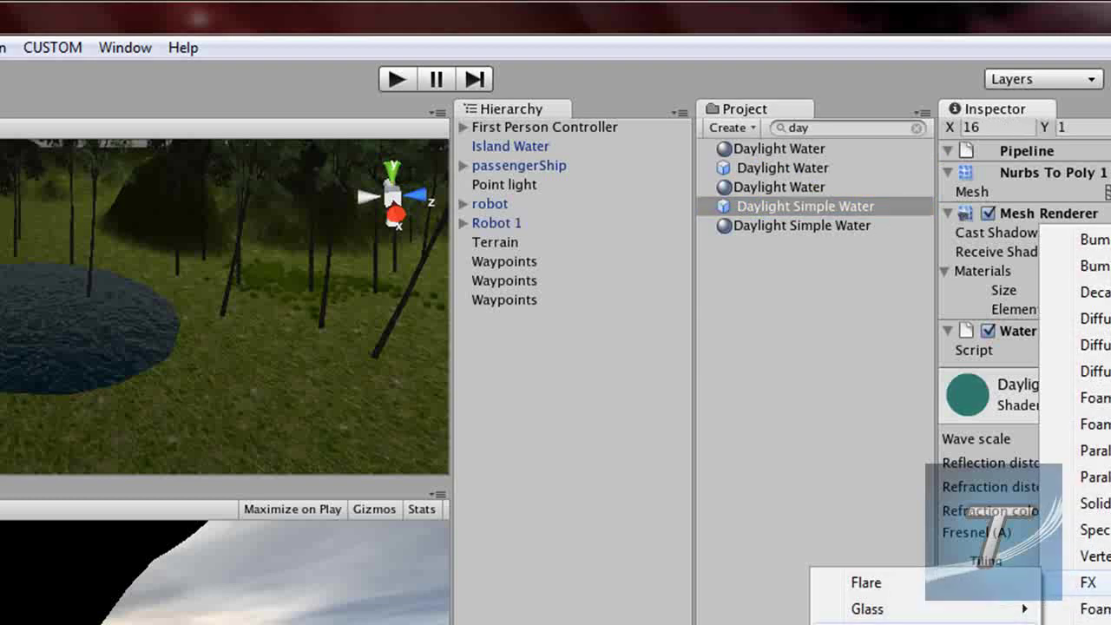
key(Escape)
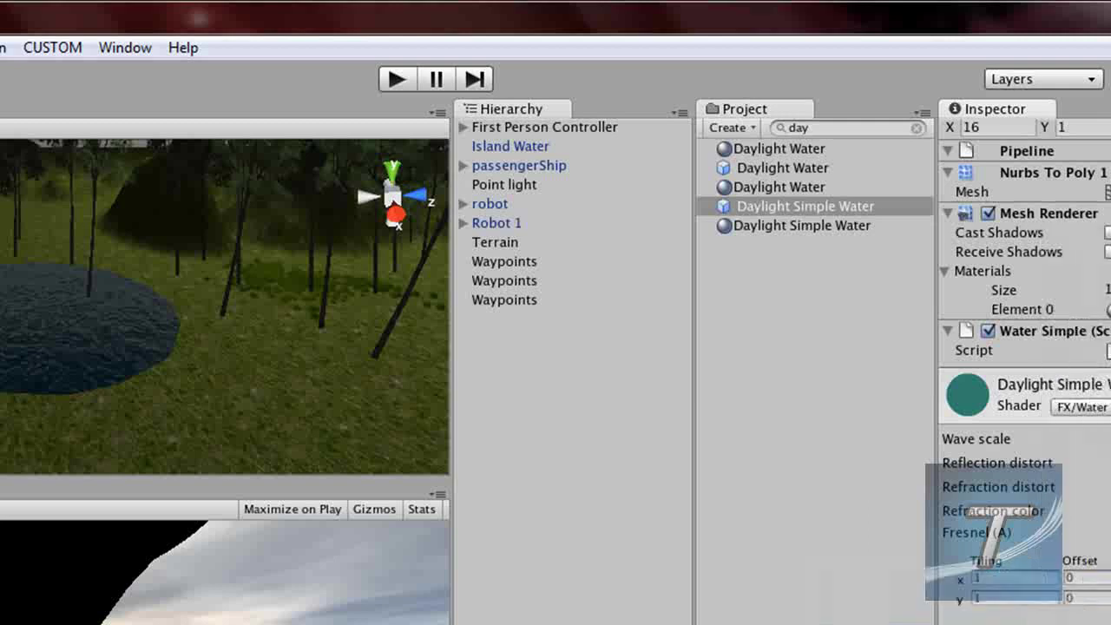
scroll(1024, 364, up, 5)
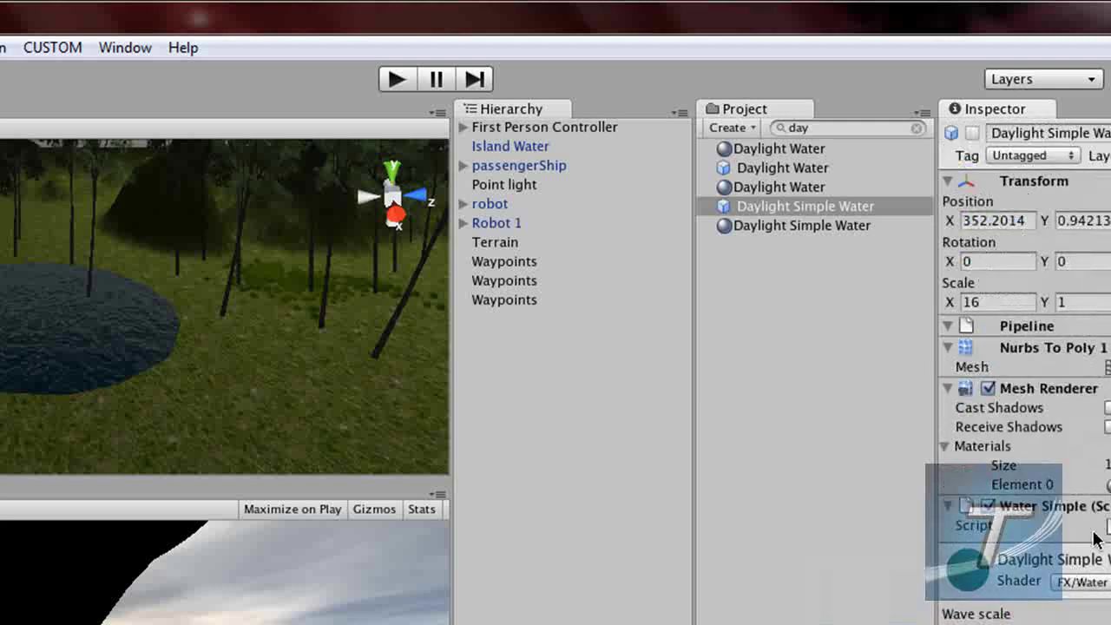
click(1083, 581)
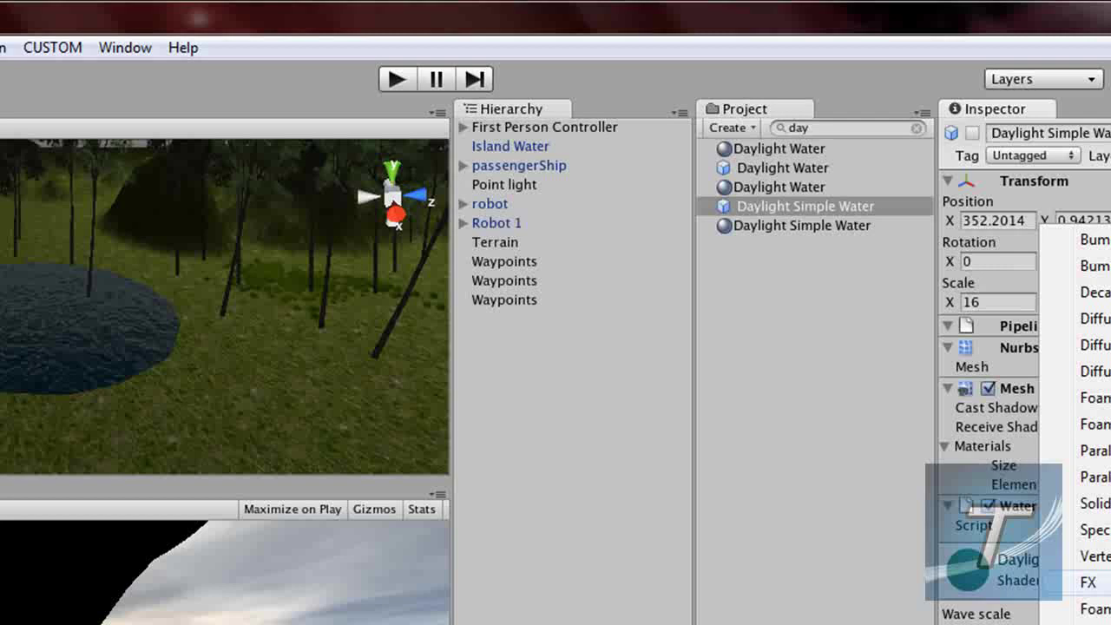
mouse_move(1087, 582)
click(876, 623)
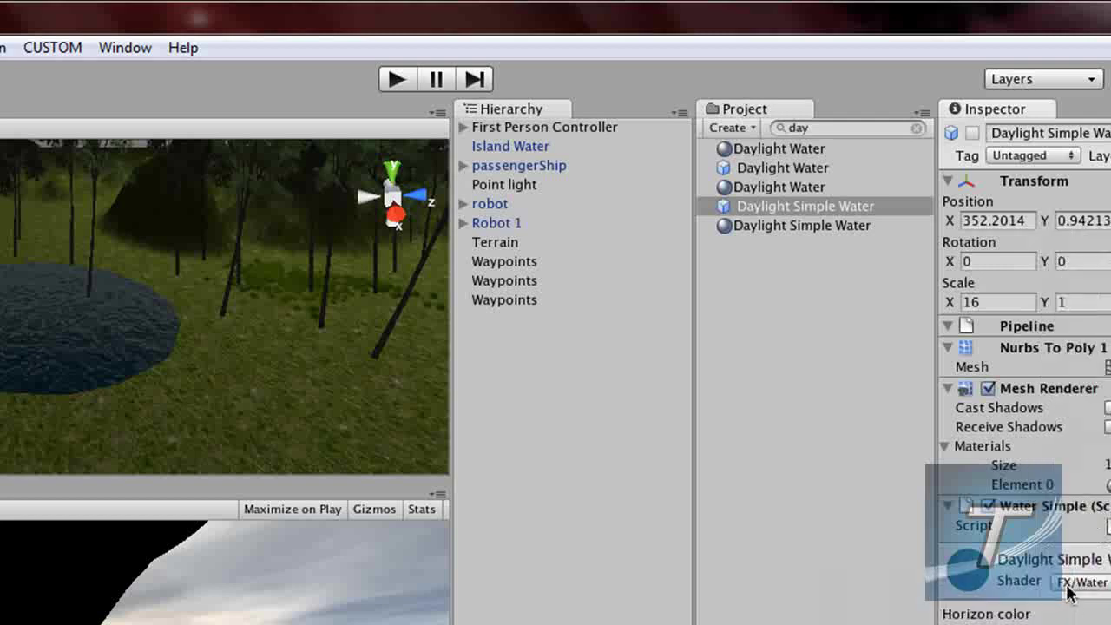
Place the Daylight Simple Water prefab in the scene and move it along the Z axis beside the Island Water.
drag(779, 210, 234, 338)
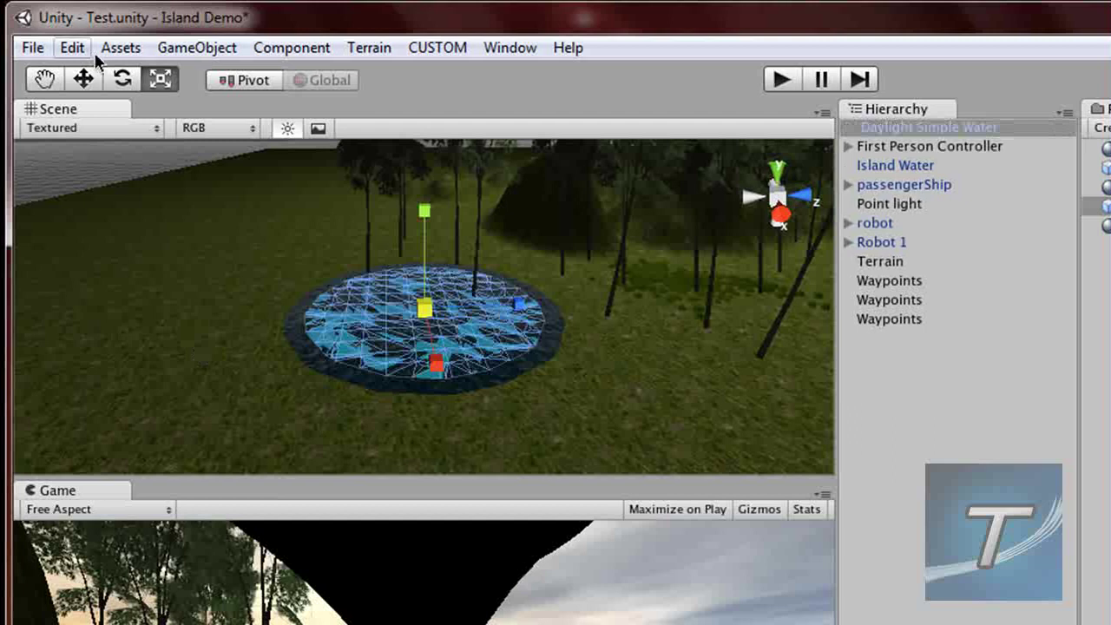
click(83, 79)
key(x)
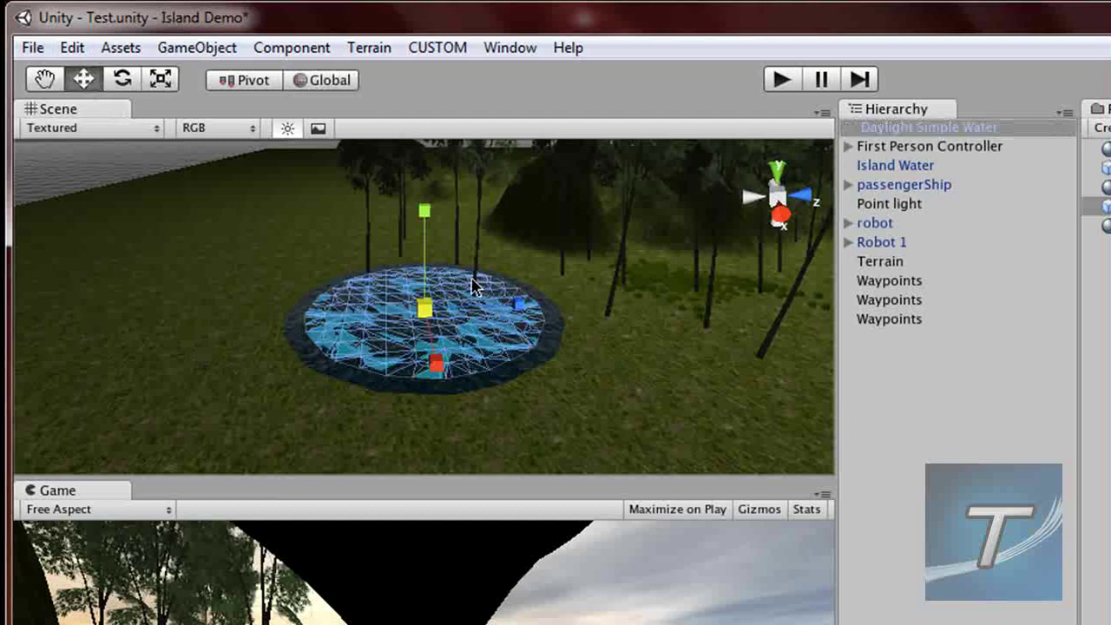
drag(512, 306, 282, 330)
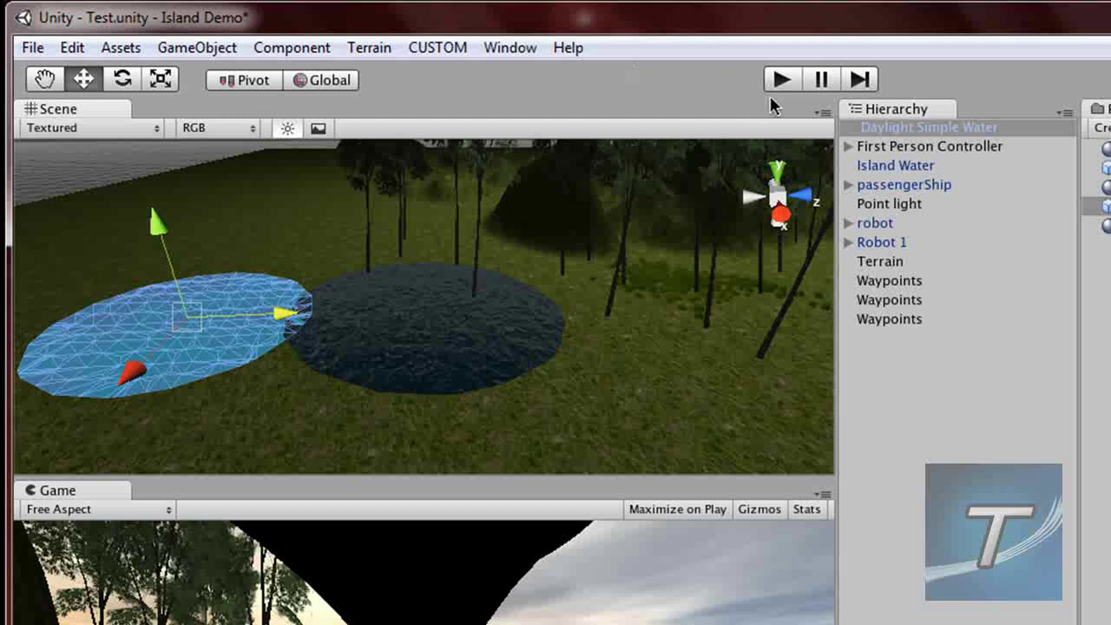
Select the Island Water and Daylight Simple Water discs in turn to compare the two surfaces.
click(435, 325)
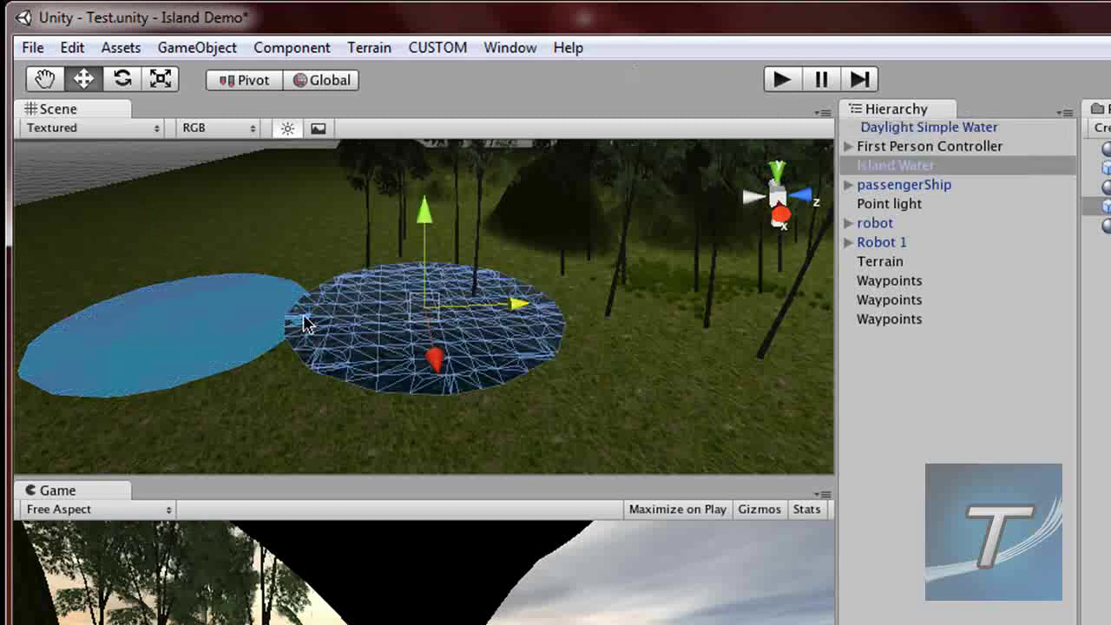
click(274, 323)
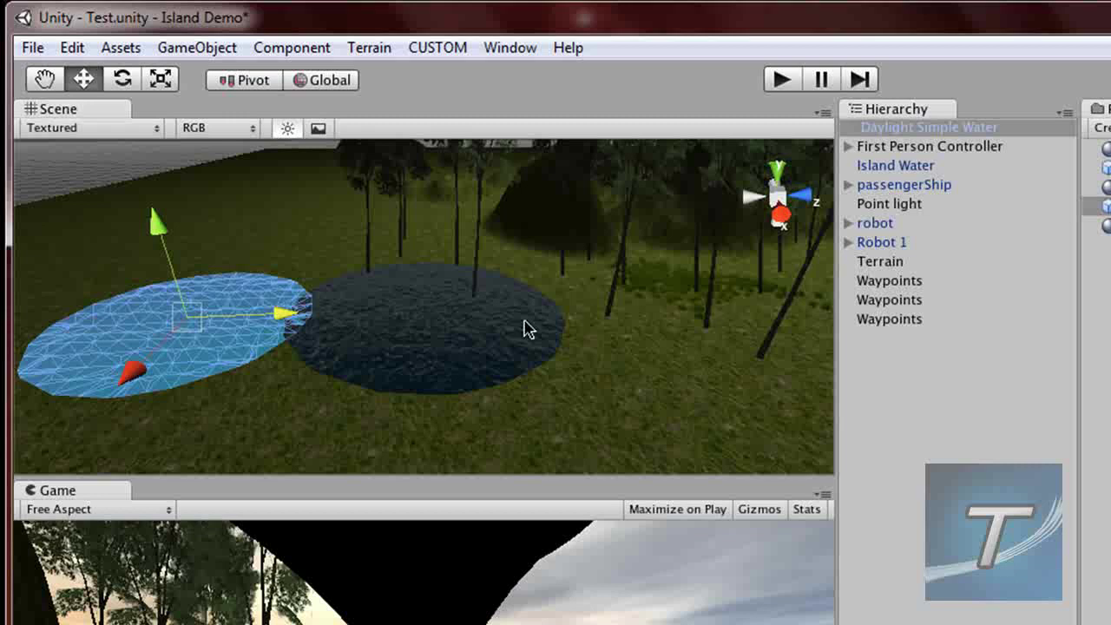
click(420, 334)
click(230, 338)
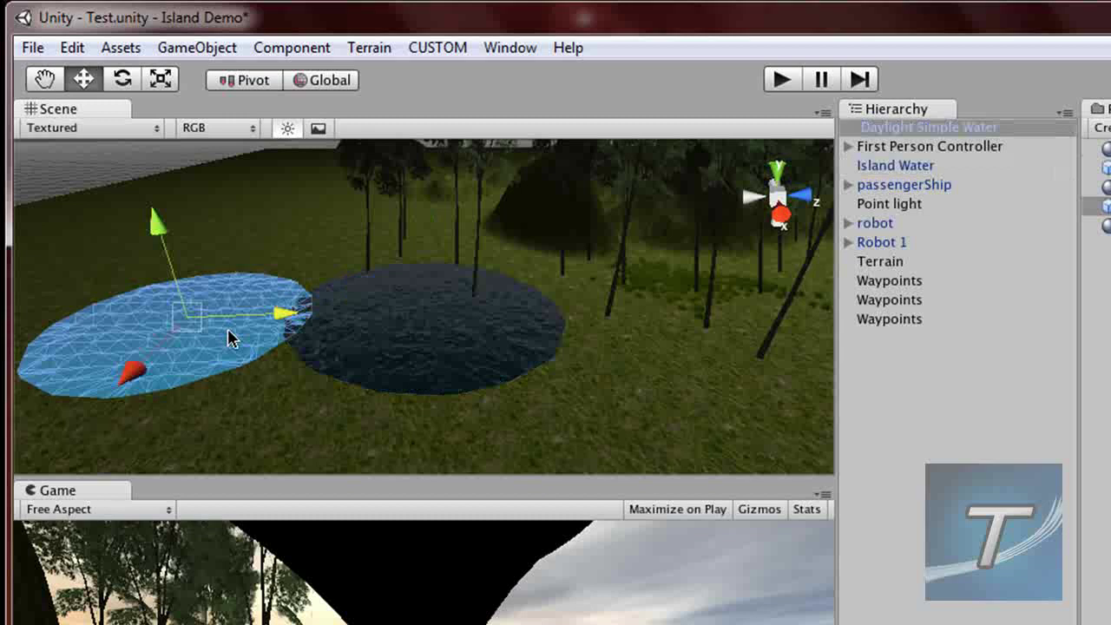
Examine both water surfaces up close in the scene, and run the game in play mode.
click(781, 82)
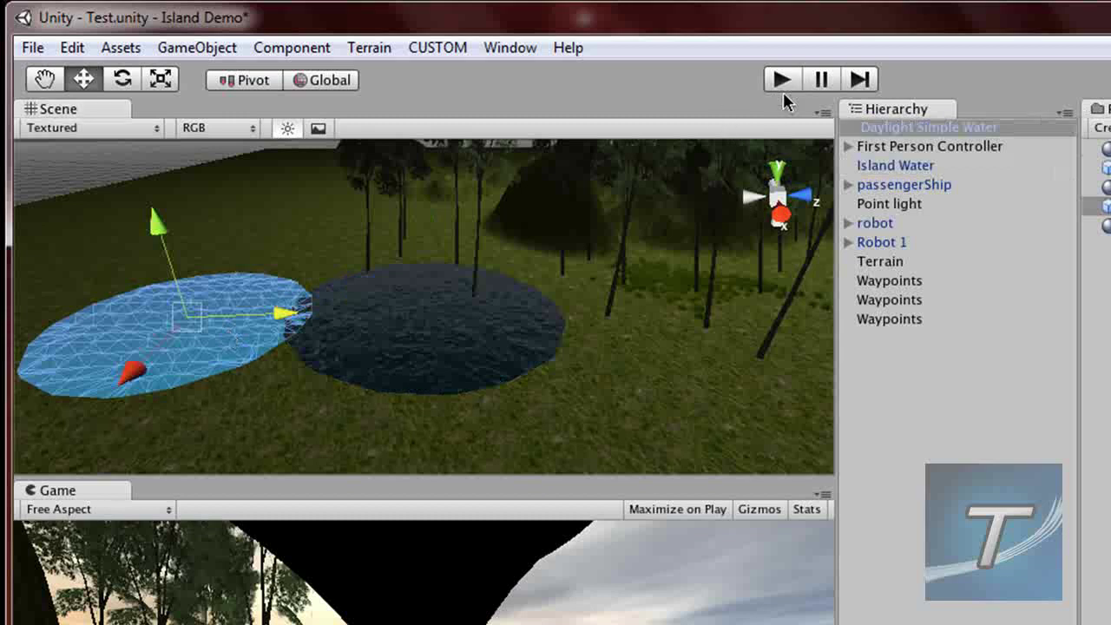
click(781, 80)
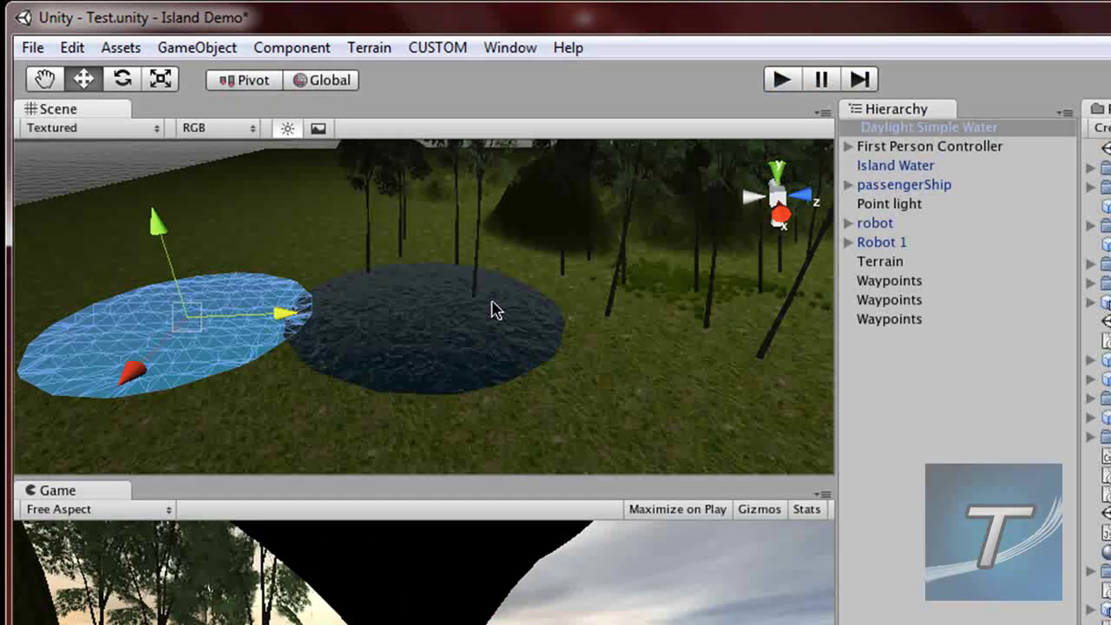
scroll(496, 313, up, 5)
scroll(495, 321, up, 3)
right_drag(496, 320, 30, 267)
middle_drag(183, 299, 273, 326)
alt+drag(273, 325, 657, 432)
click(783, 82)
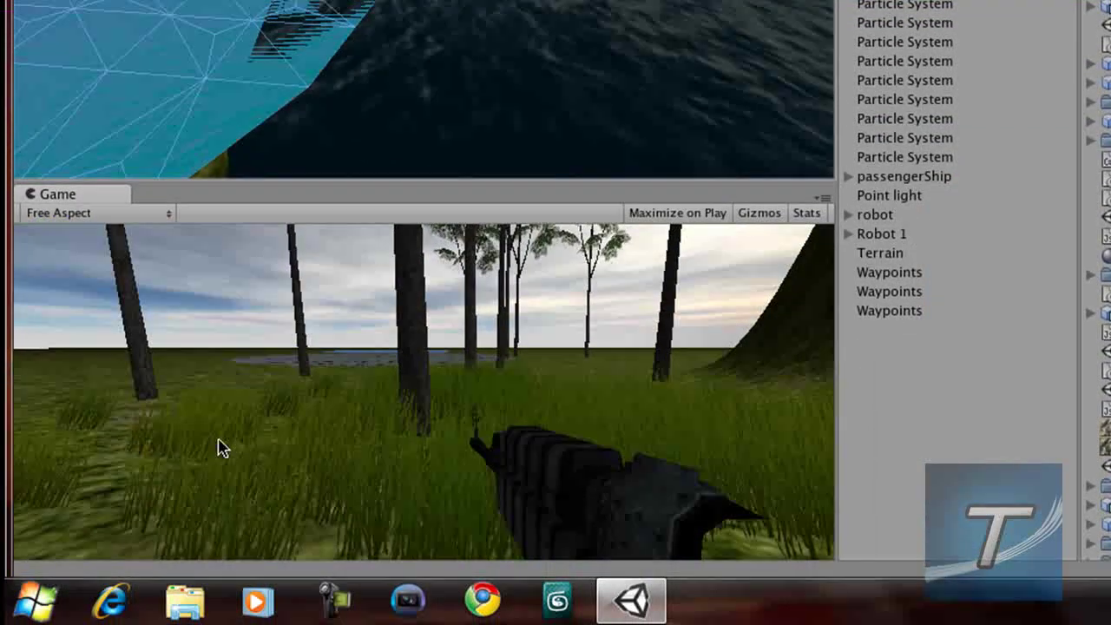
Walk the first-person character past the trees onto the Island Water to check its waves in the running game.
key(w)
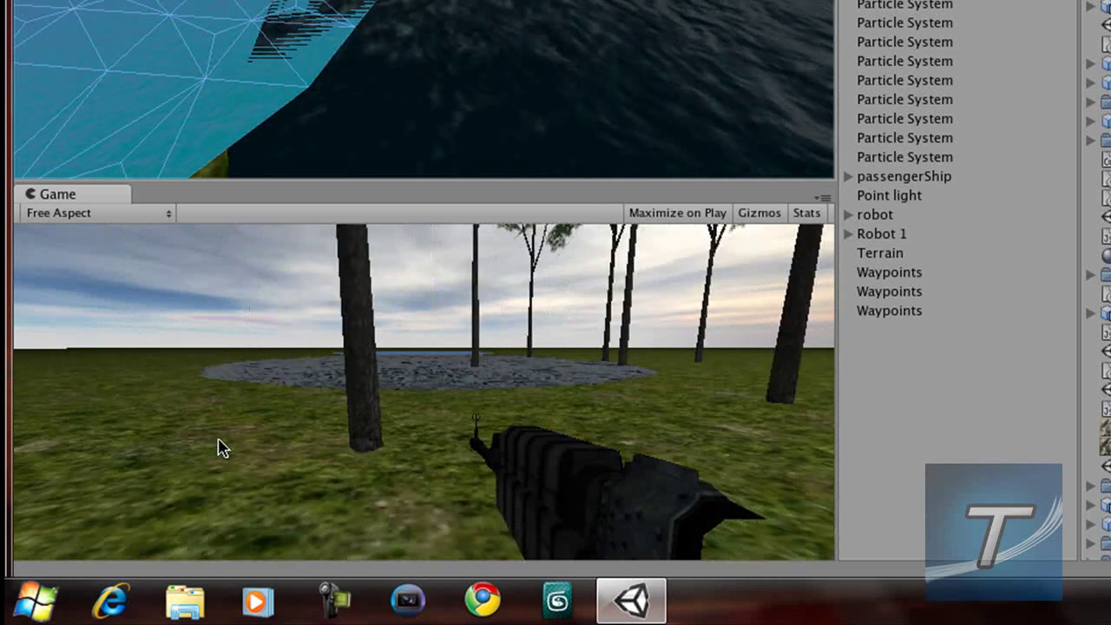
key(w)
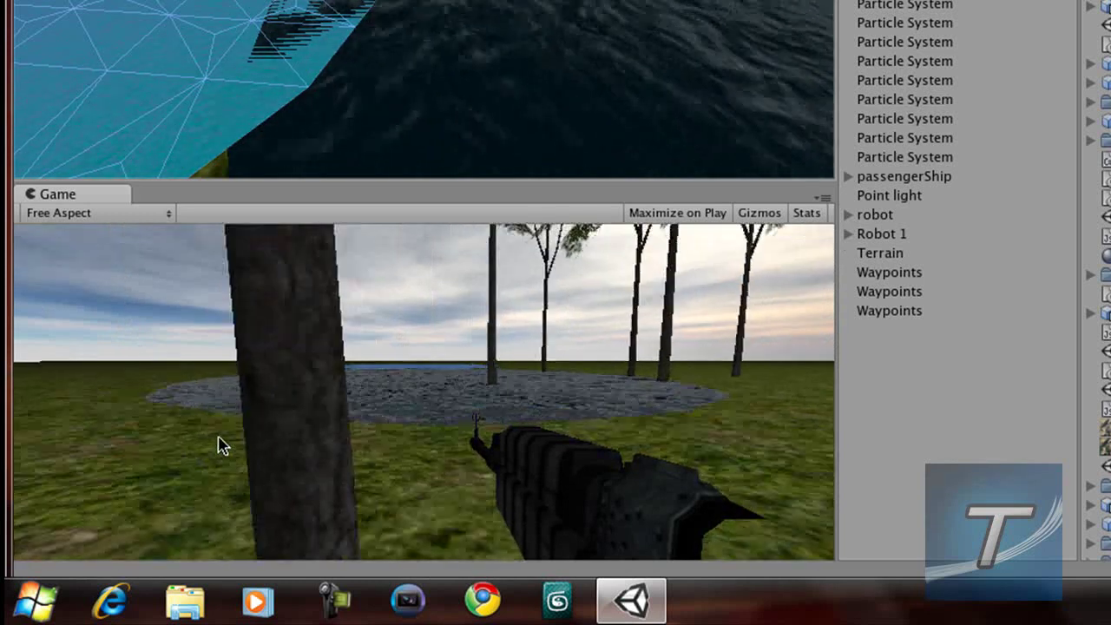
key(w)
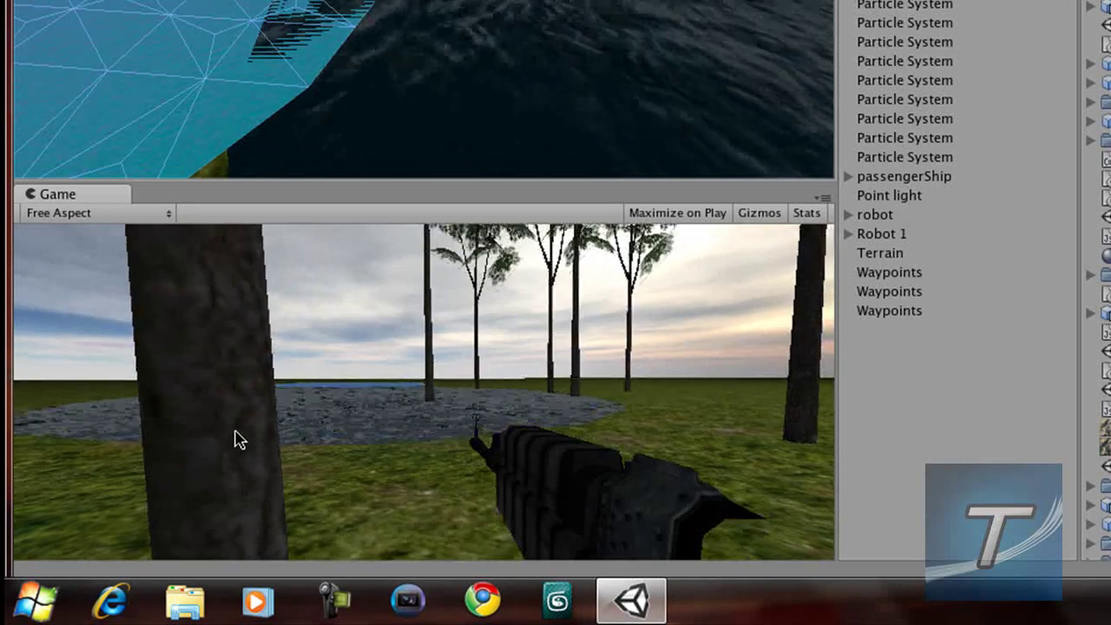
key(a)
key(w)
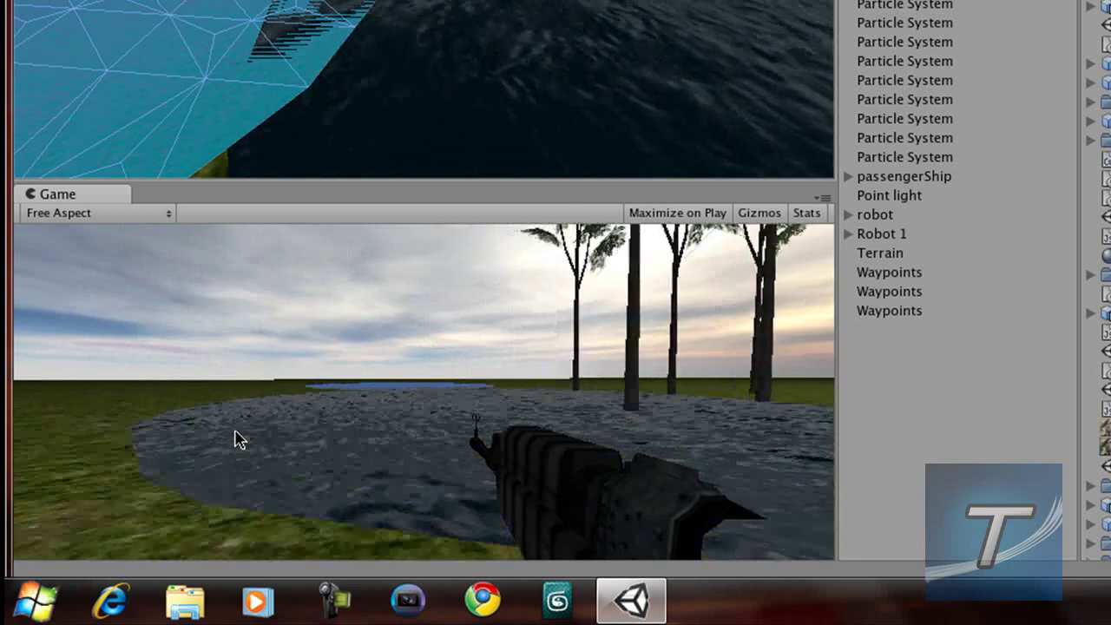
key(w)
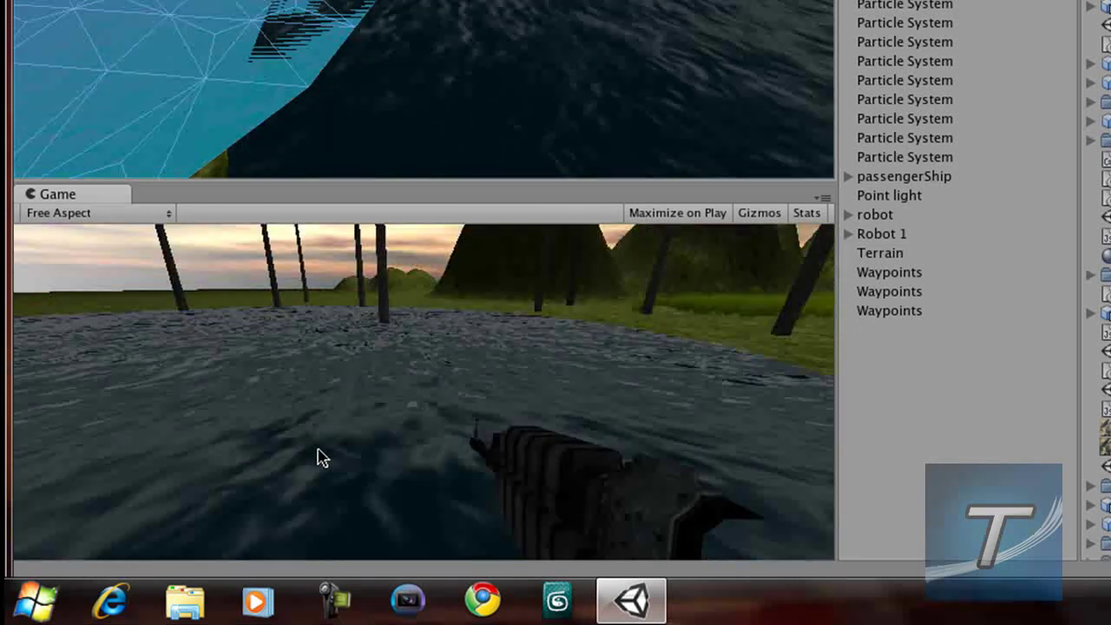
key(w)
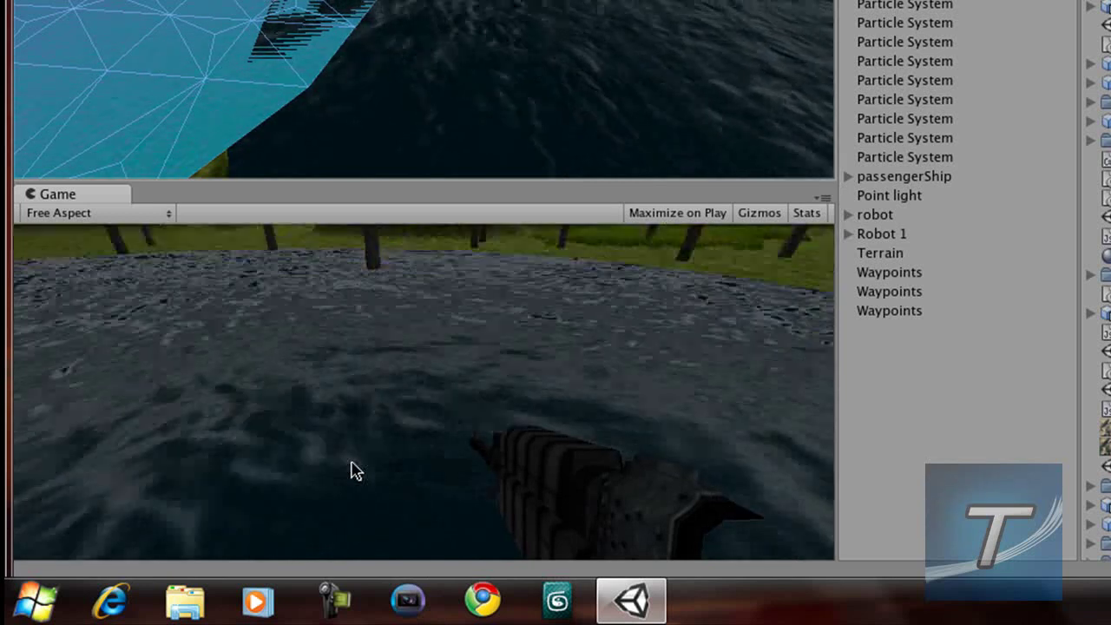
key(w)
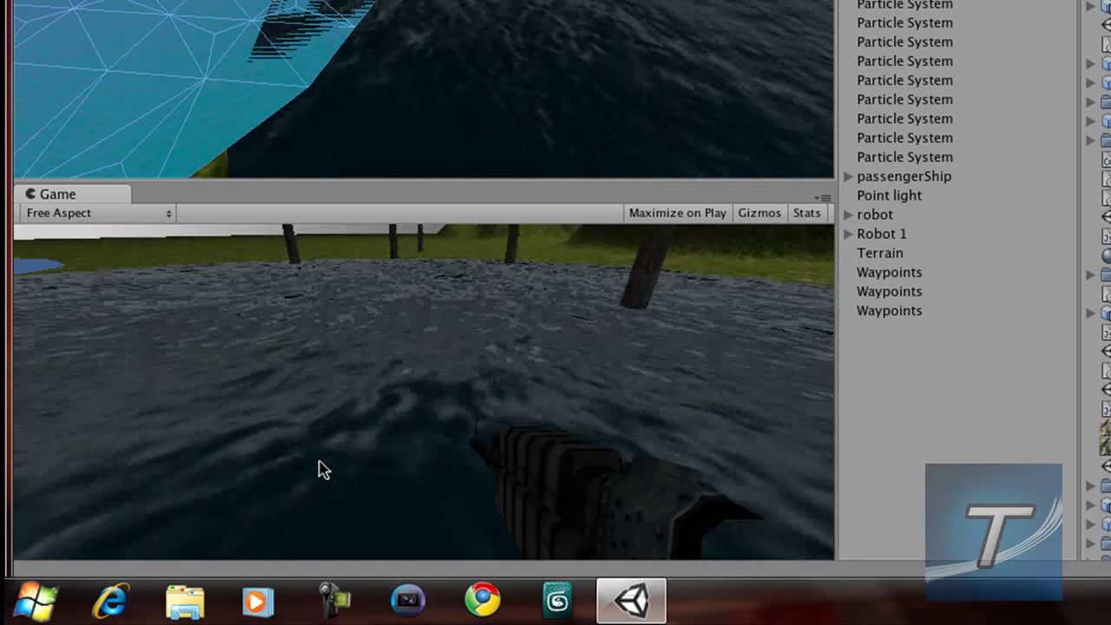
Walk the first-person character across the Island Water onto the Daylight Simple Water to compare both surfaces in the running game.
key(w)
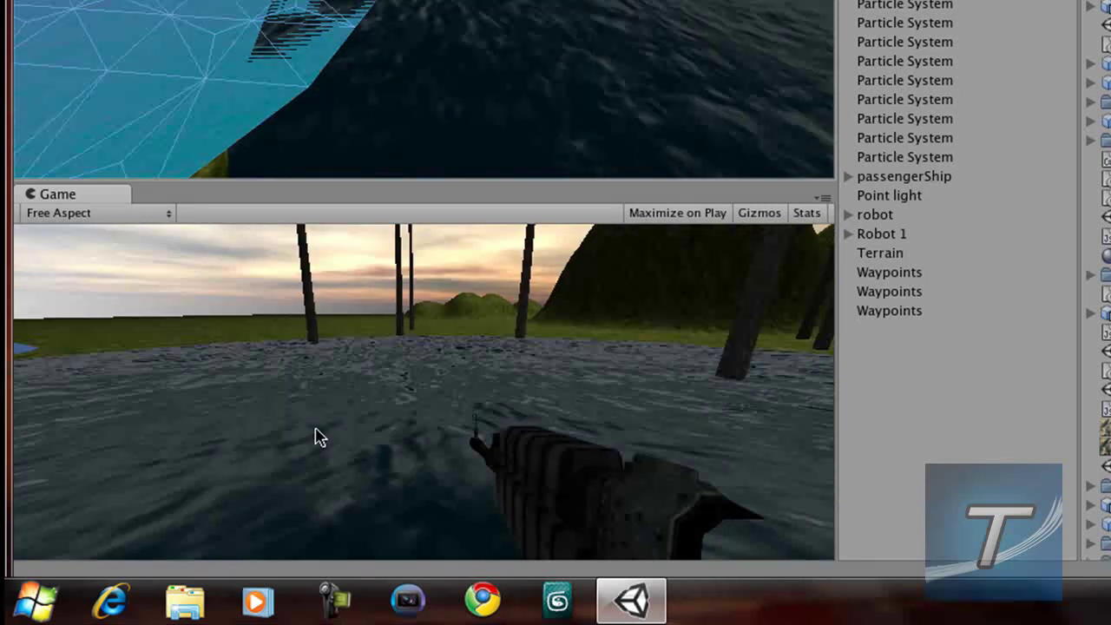
key(w)
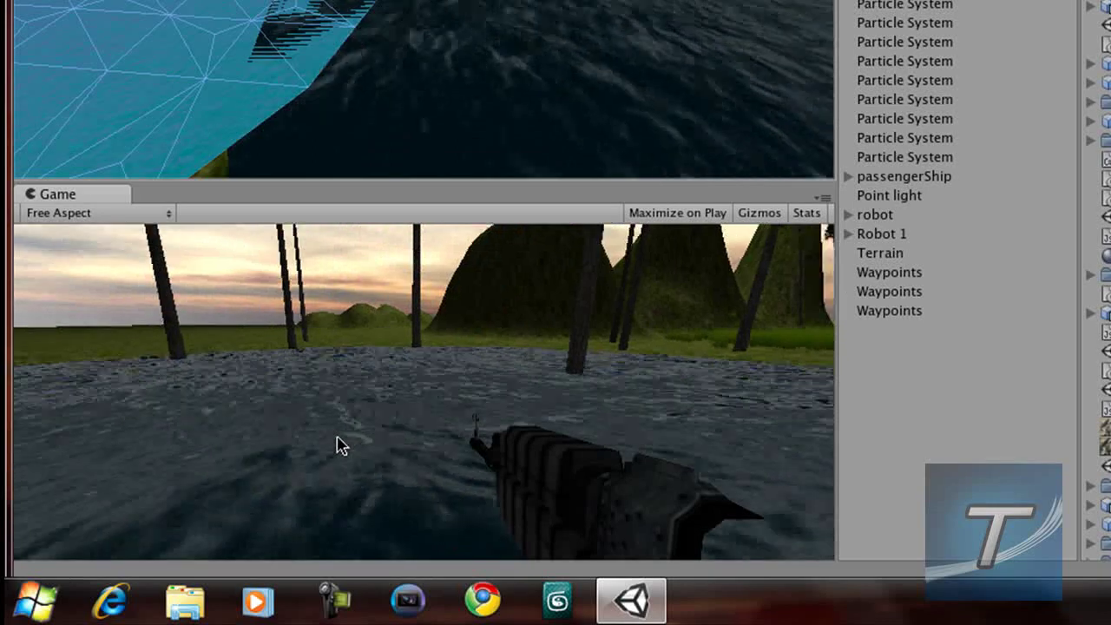
key(w)
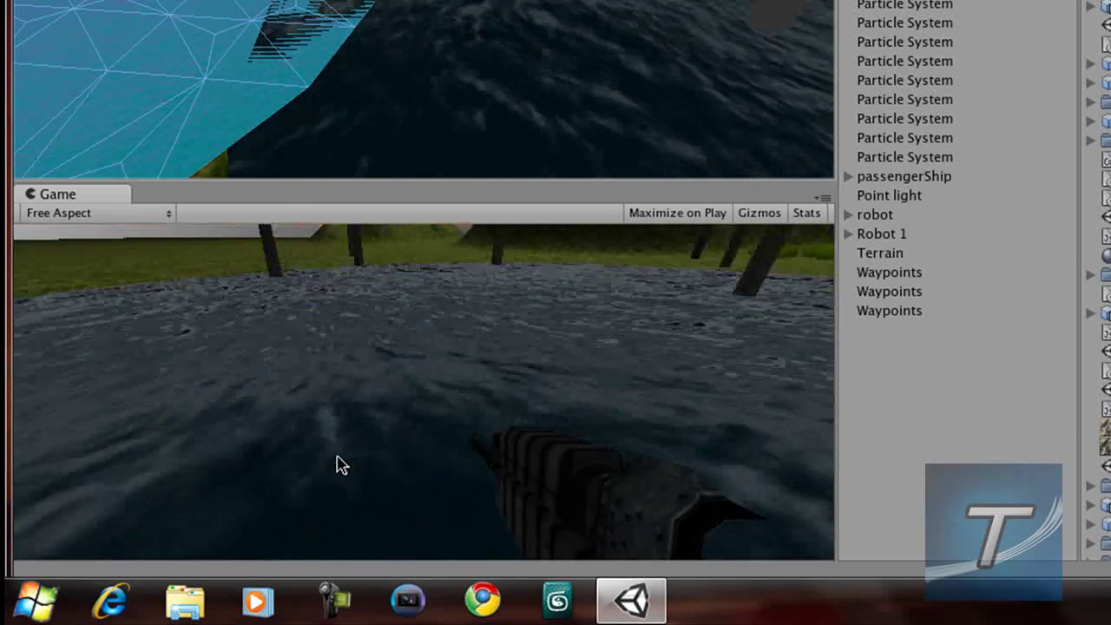
key(w)
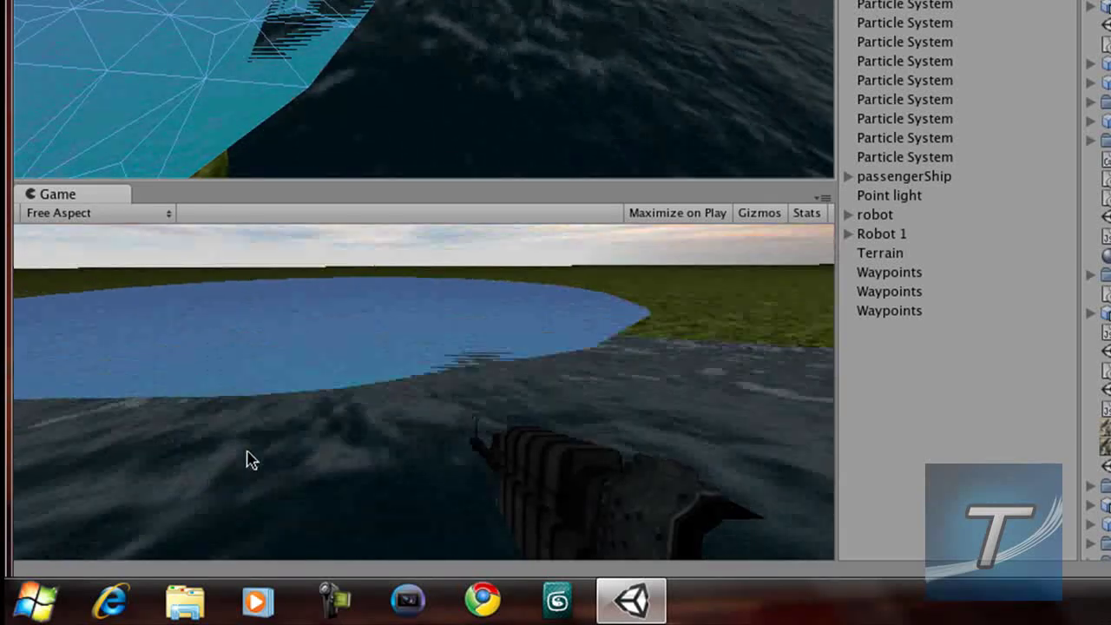
key(w)
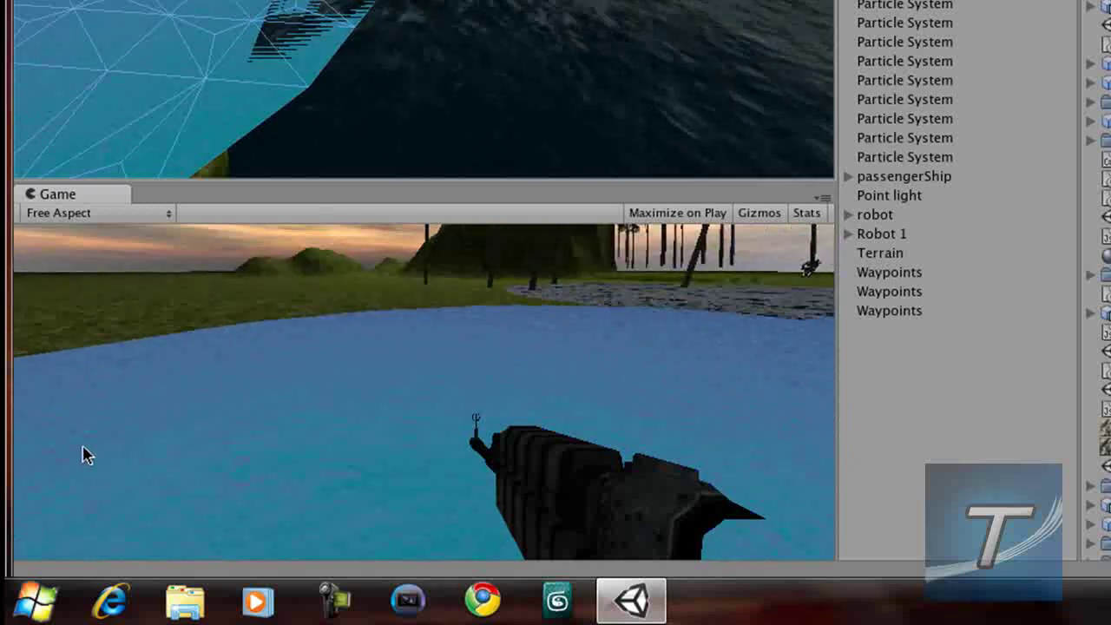
key(w)
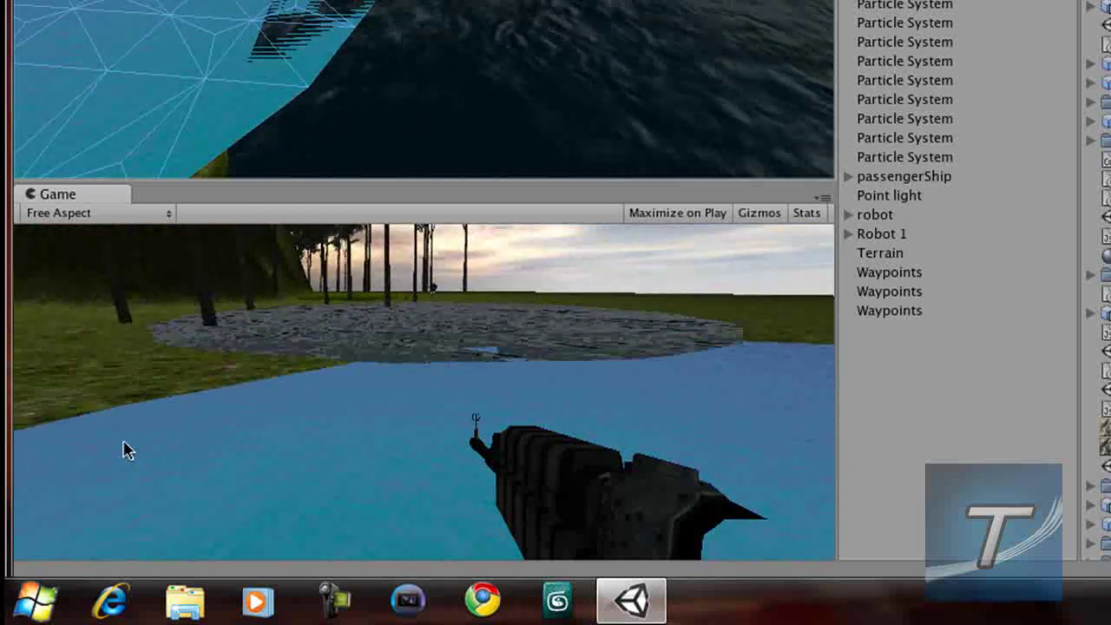
key(w)
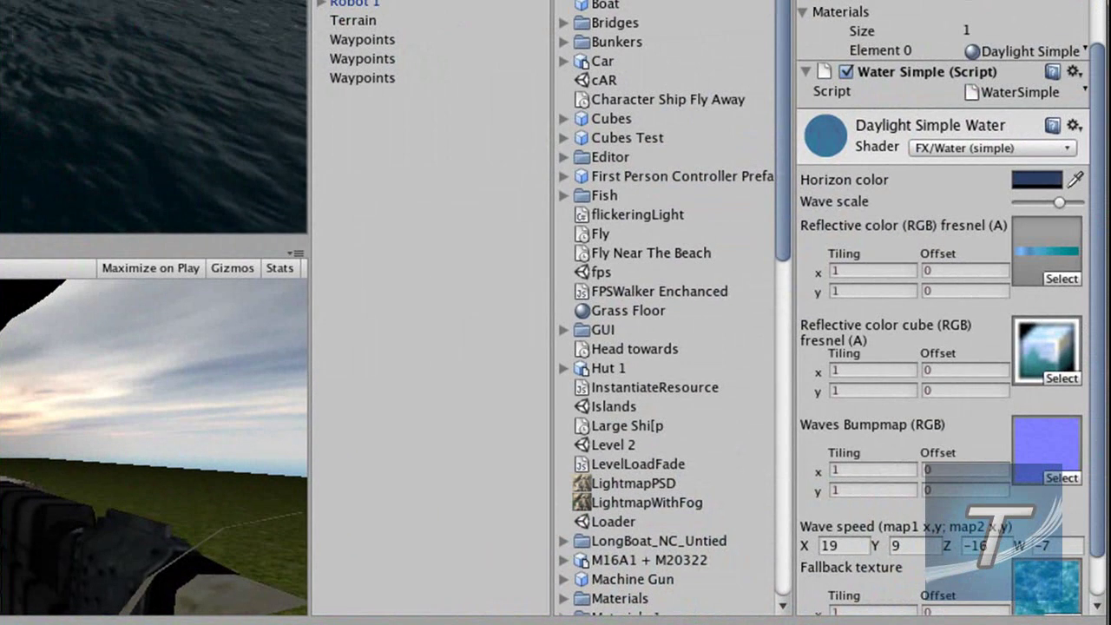
Delete the Daylight Simple Water disc and bring up the Island Water's Daylight Water material settings.
key(Delete)
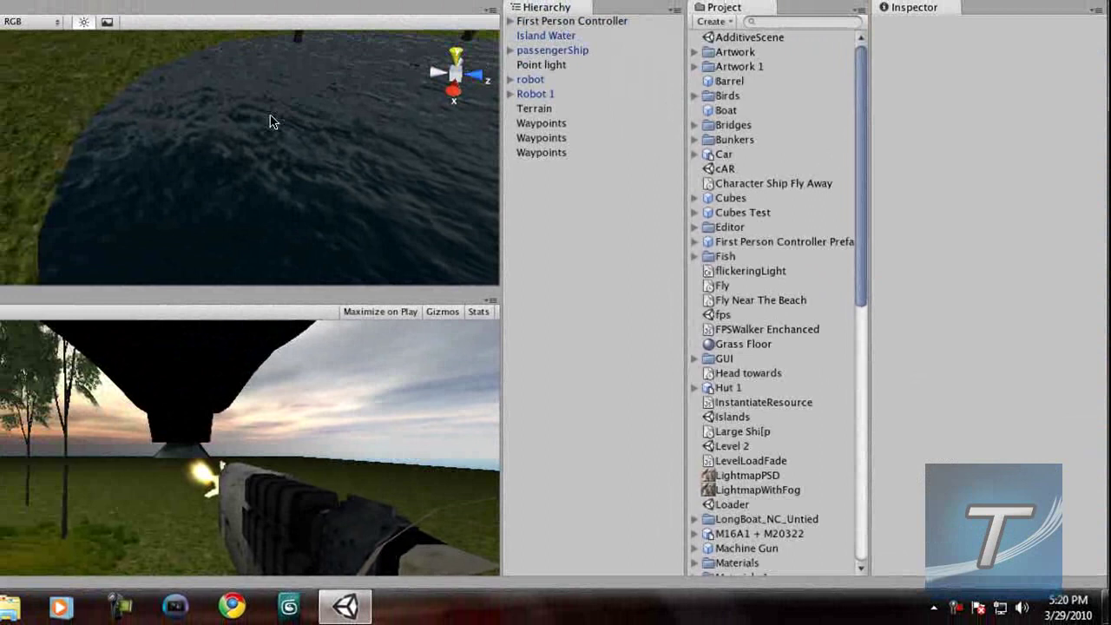
click(269, 121)
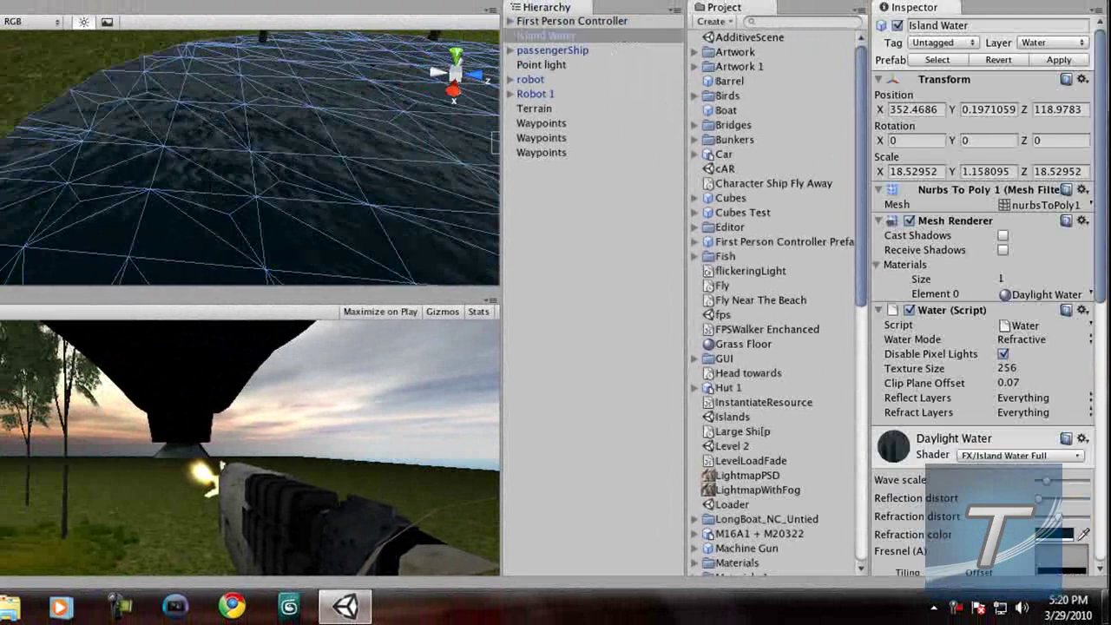
scroll(1099, 303, down, 3)
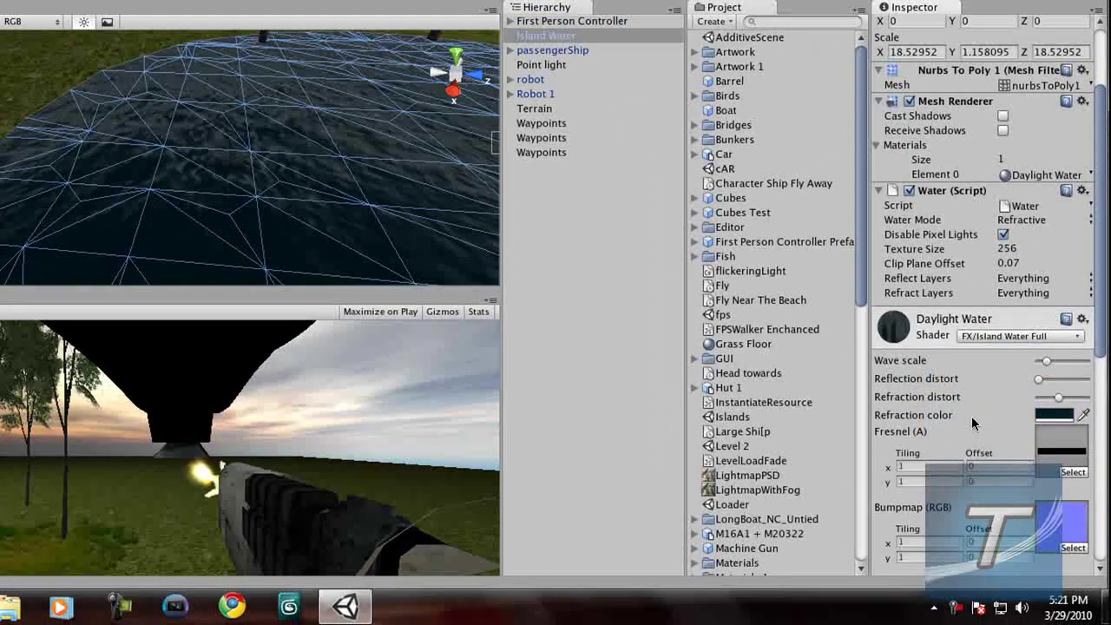
Set the Island Water's refraction color to a bright blue with R 0, G 189, B 255.
click(1058, 414)
drag(0, 52, 80, 9)
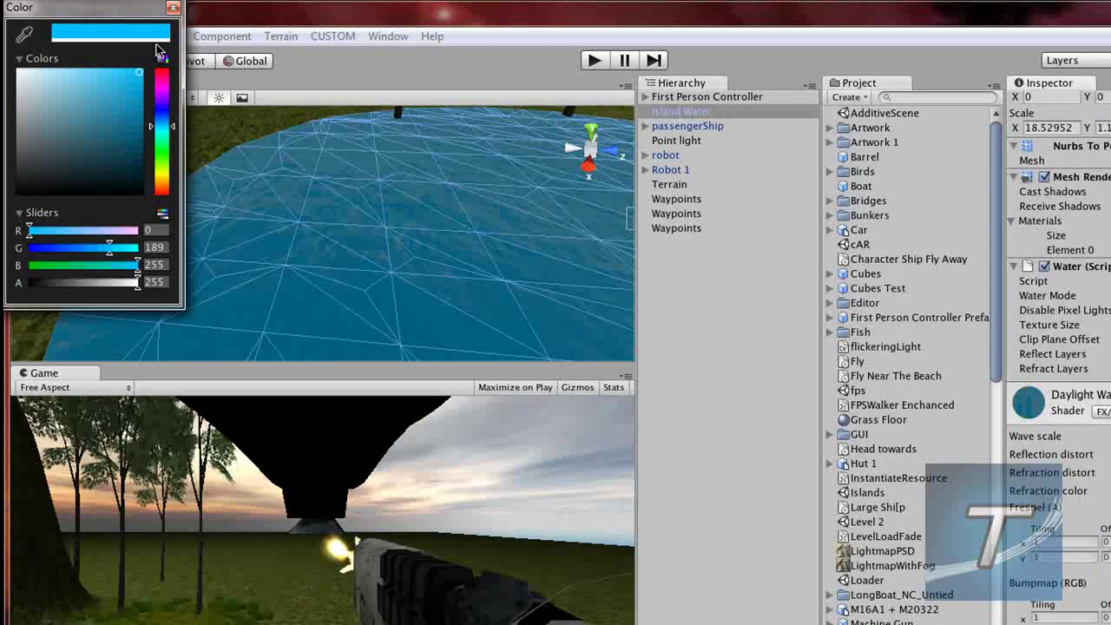
drag(108, 108, 158, 150)
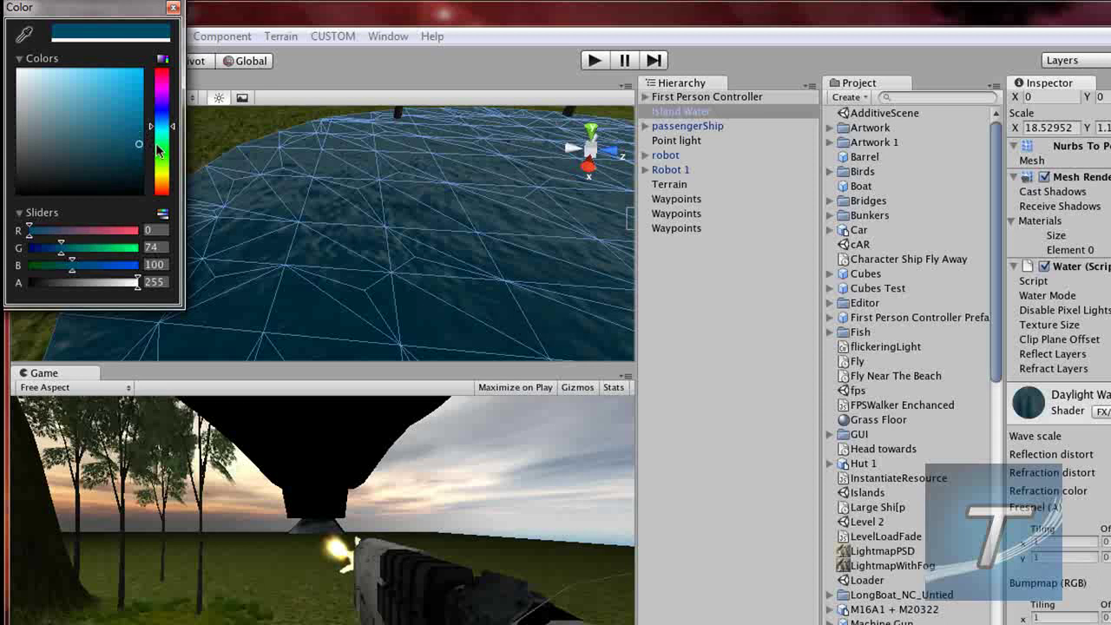
drag(142, 106, 163, 61)
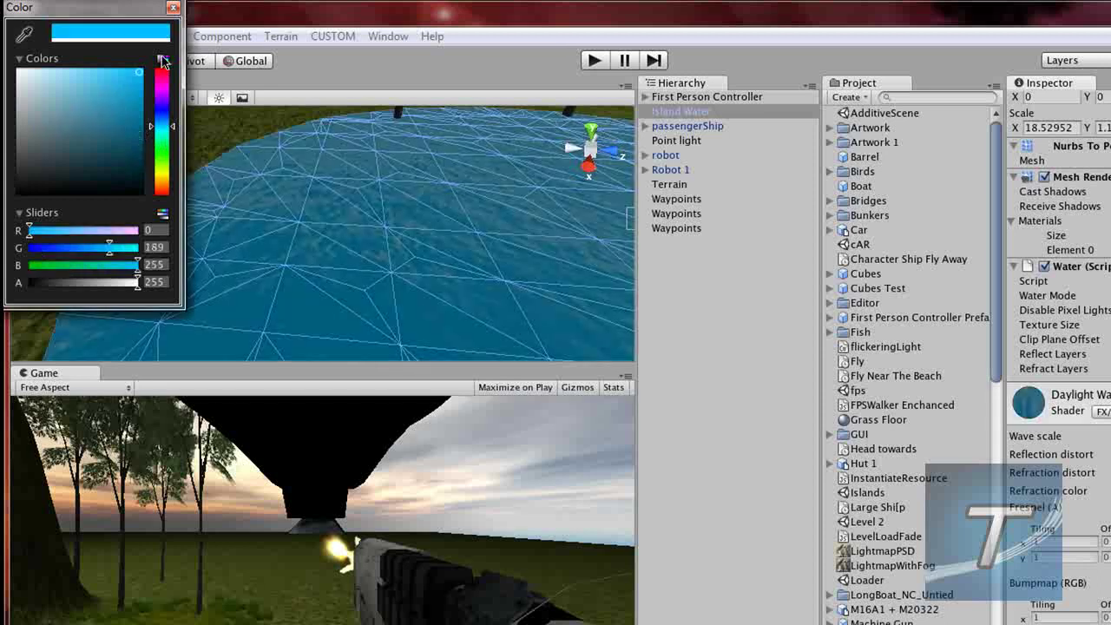
click(172, 8)
Run the game and walk the character through the trees onto the Island Water to check its bright blue color, ending play mode when done.
click(594, 62)
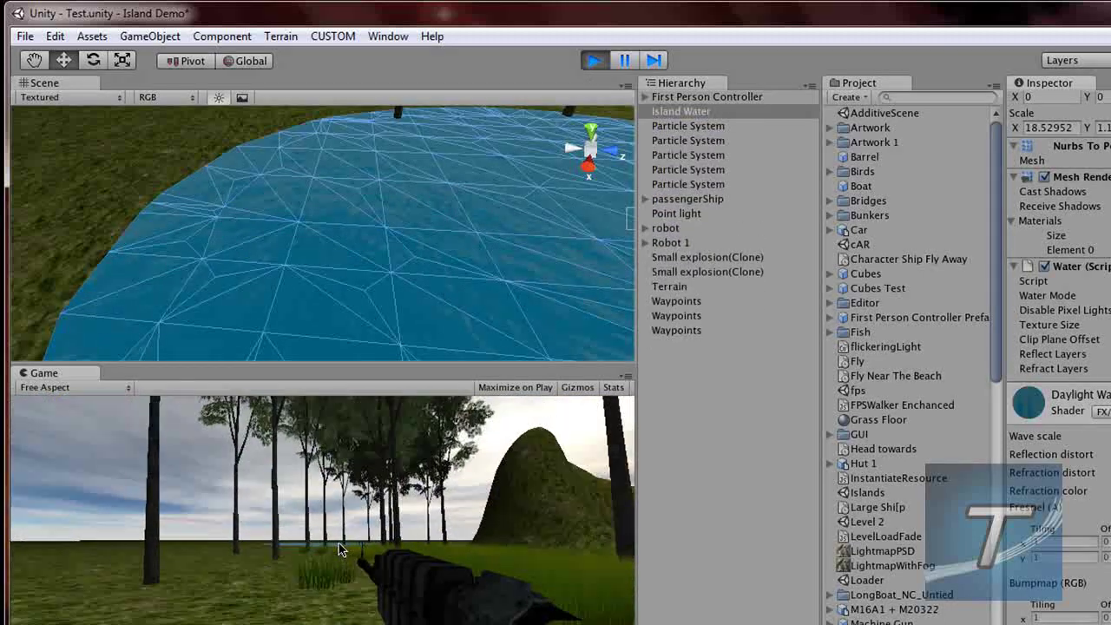
key(w)
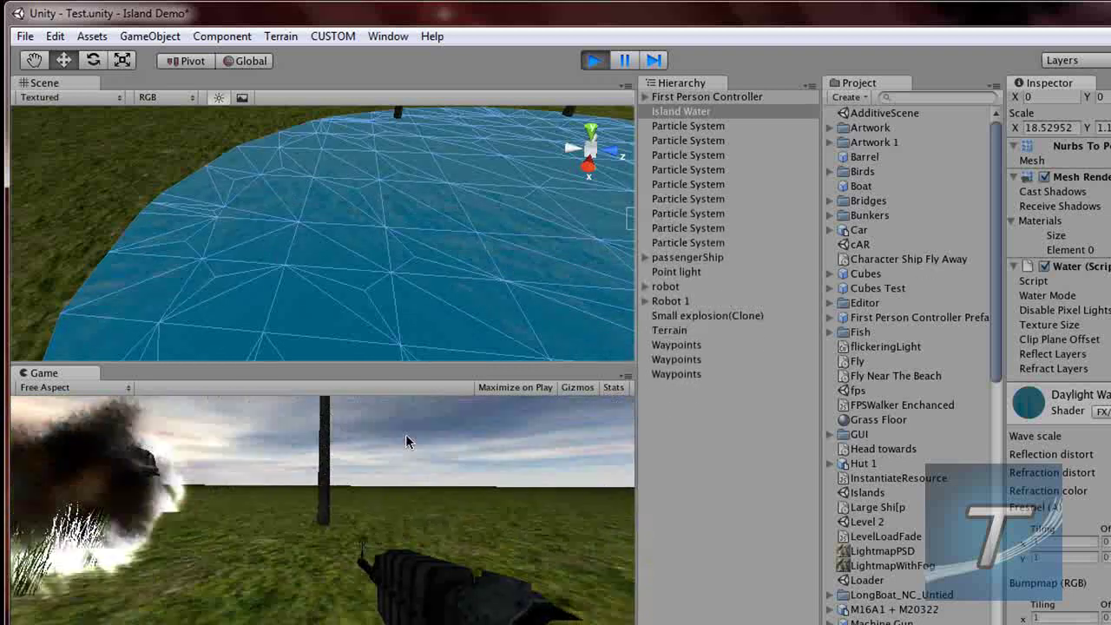
click(364, 440)
click(322, 439)
click(273, 439)
click(243, 438)
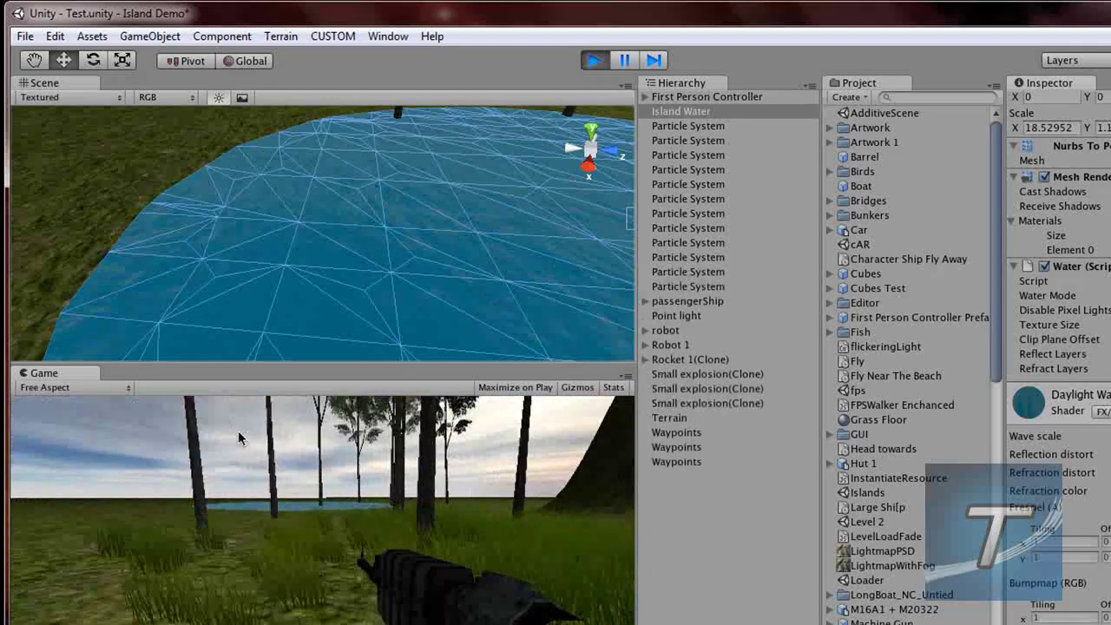
key(w)
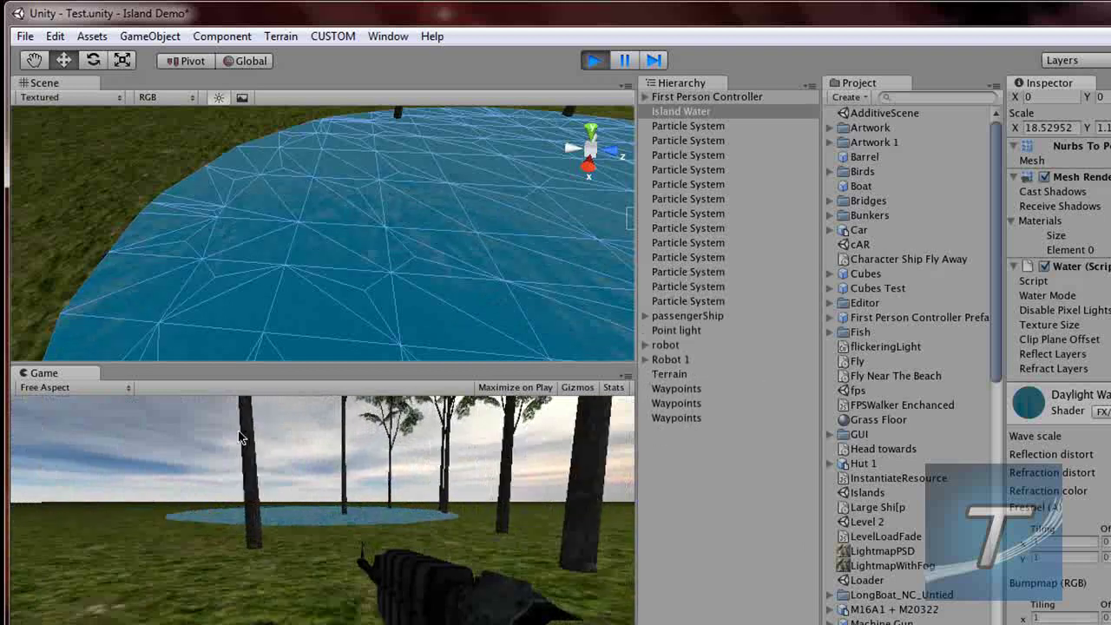
key(w)
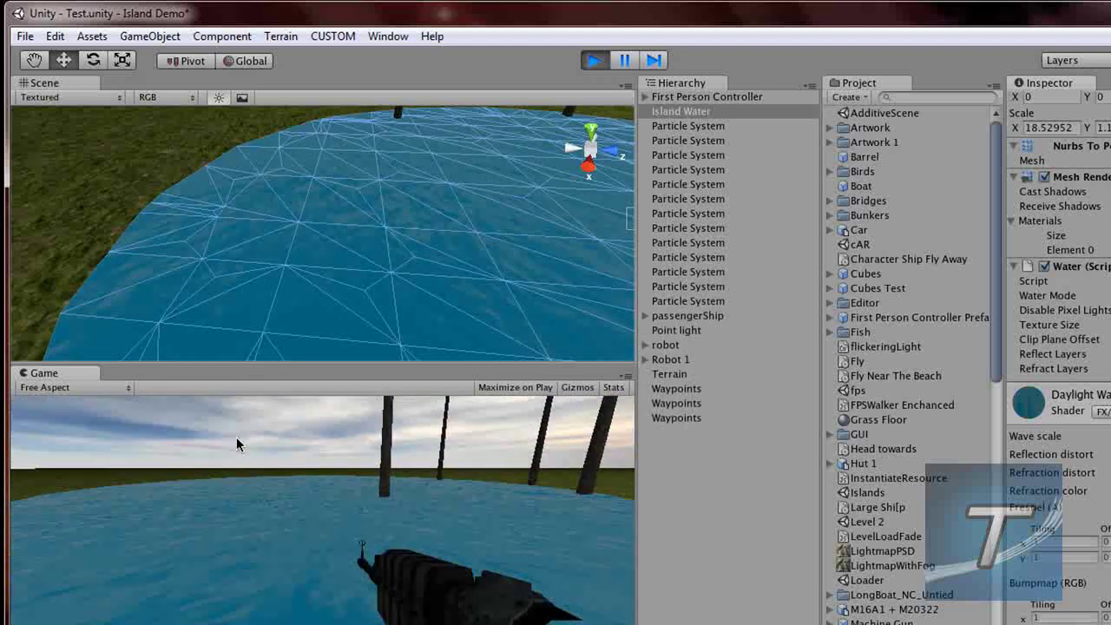
key(w)
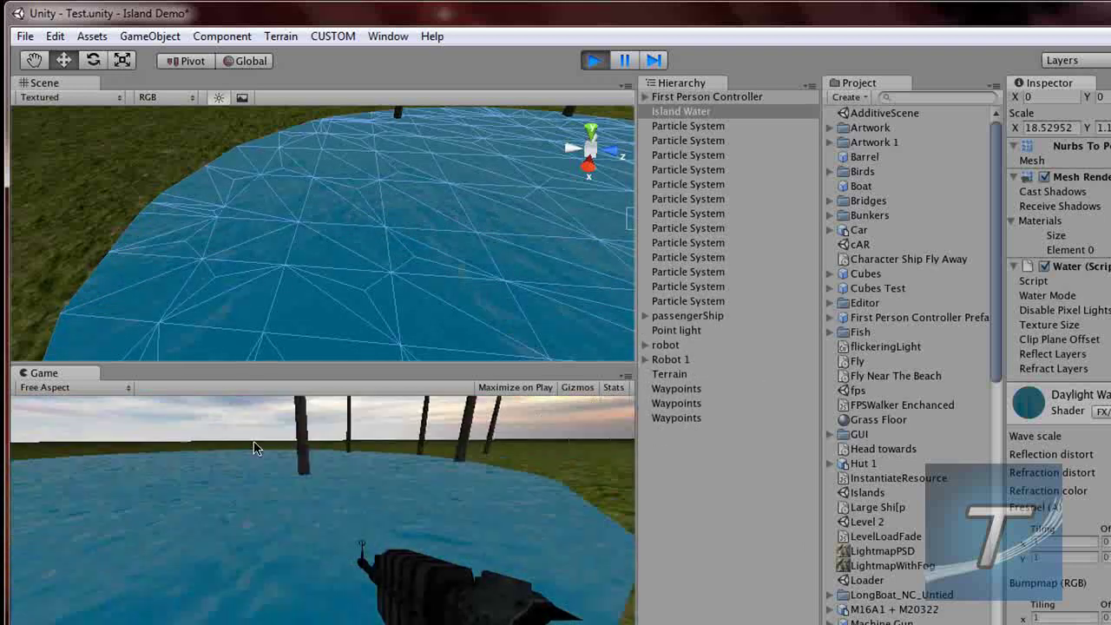
key(w)
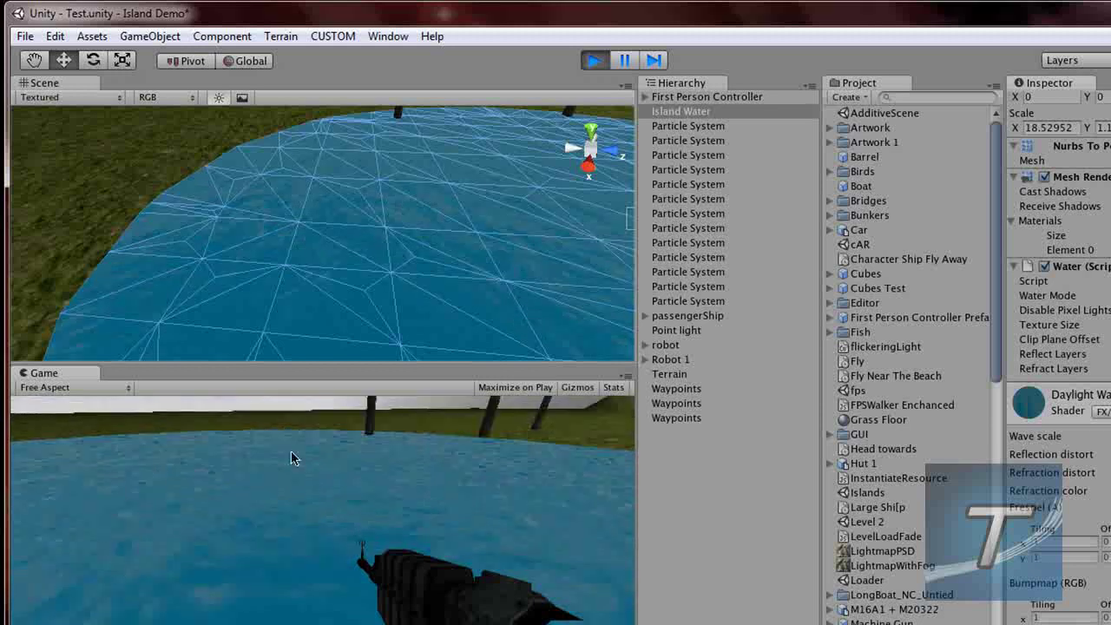
click(594, 60)
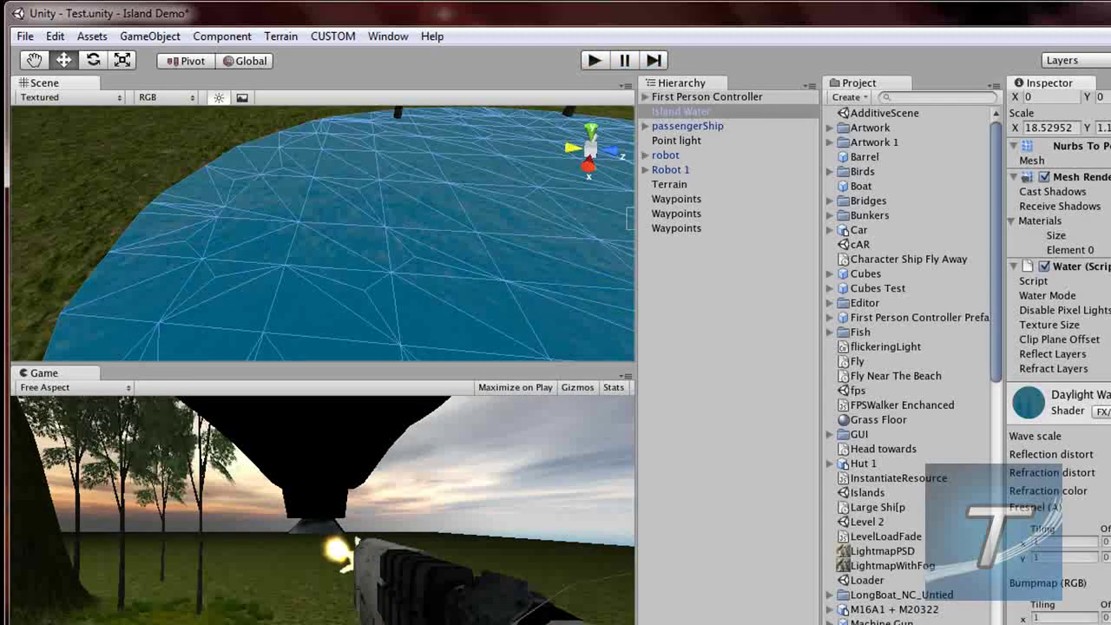
Darken the Island Water's refraction color to a deeper blue and lower its wave scale to the minimum.
click(1106, 489)
click(140, 127)
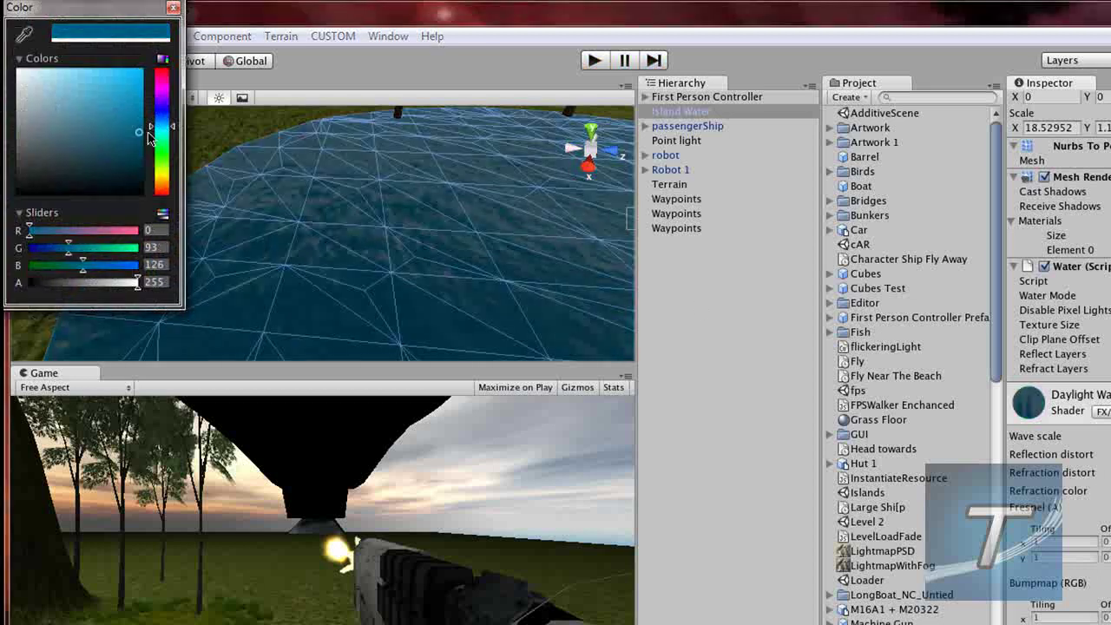
click(188, 24)
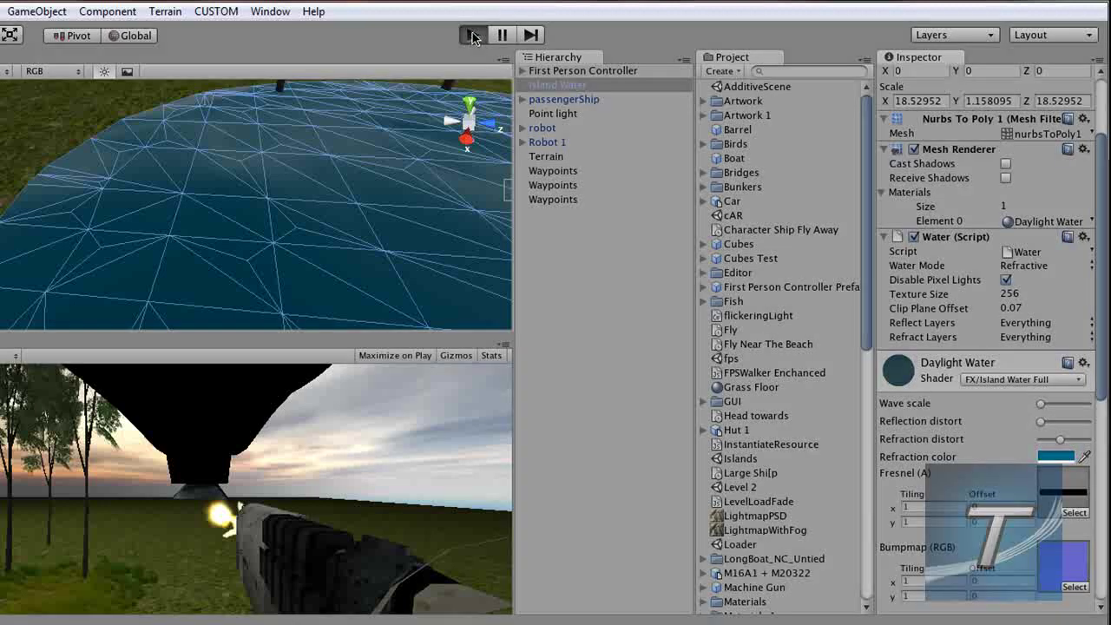
Run play mode briefly to check how the Island Water moves with the lowered wave scale.
click(475, 34)
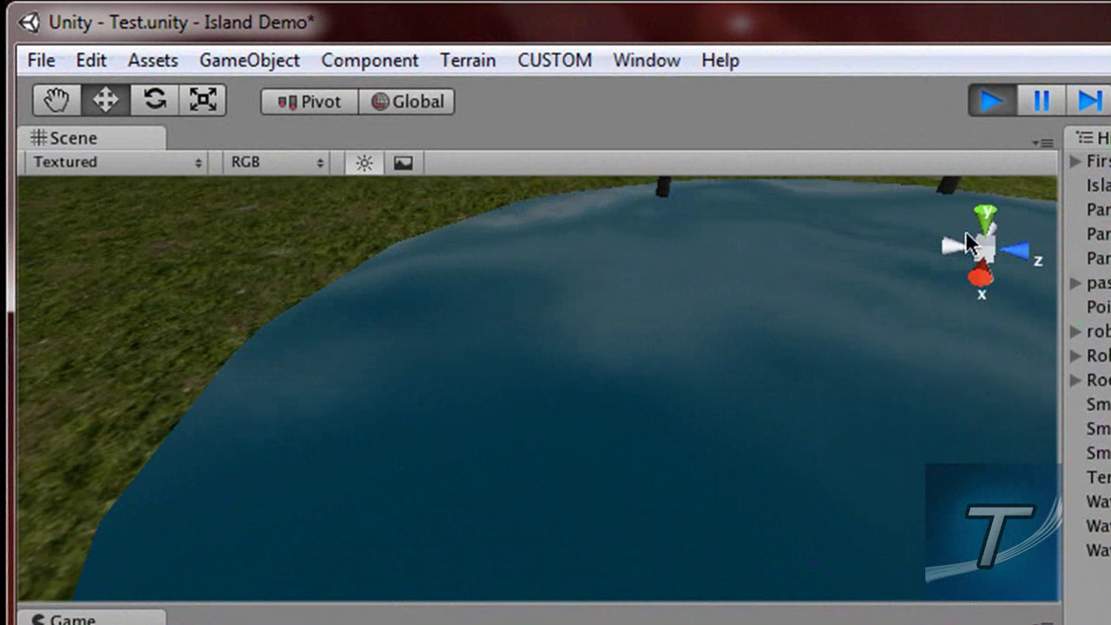
click(1000, 99)
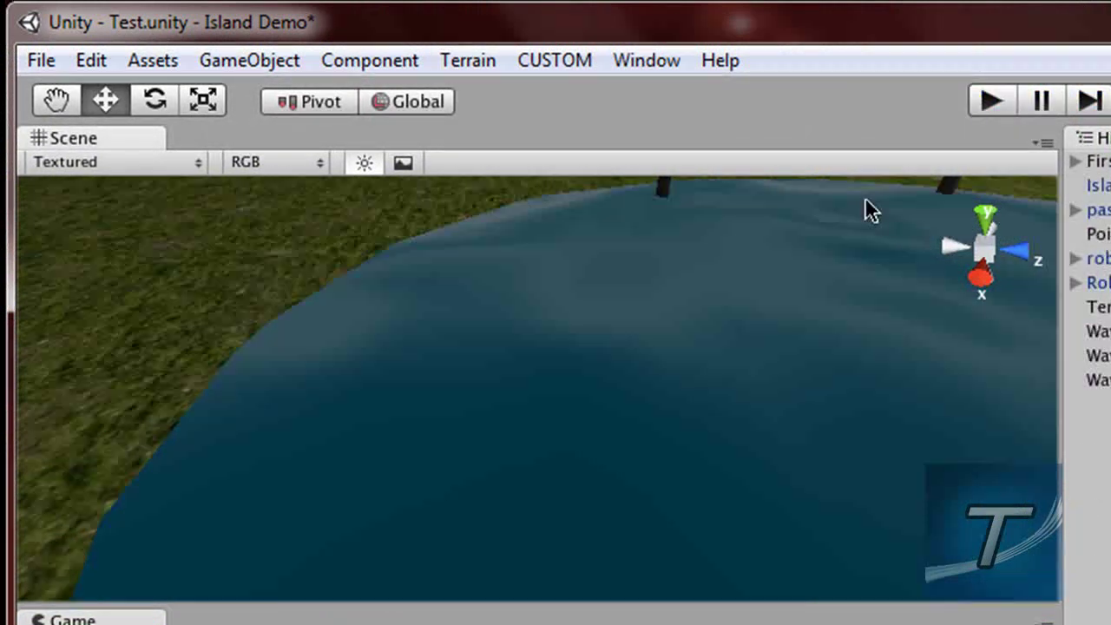
Raise the Island Water's wave scale to produce small, fine waves, and clear the selection to view the surface.
click(1099, 161)
click(1099, 186)
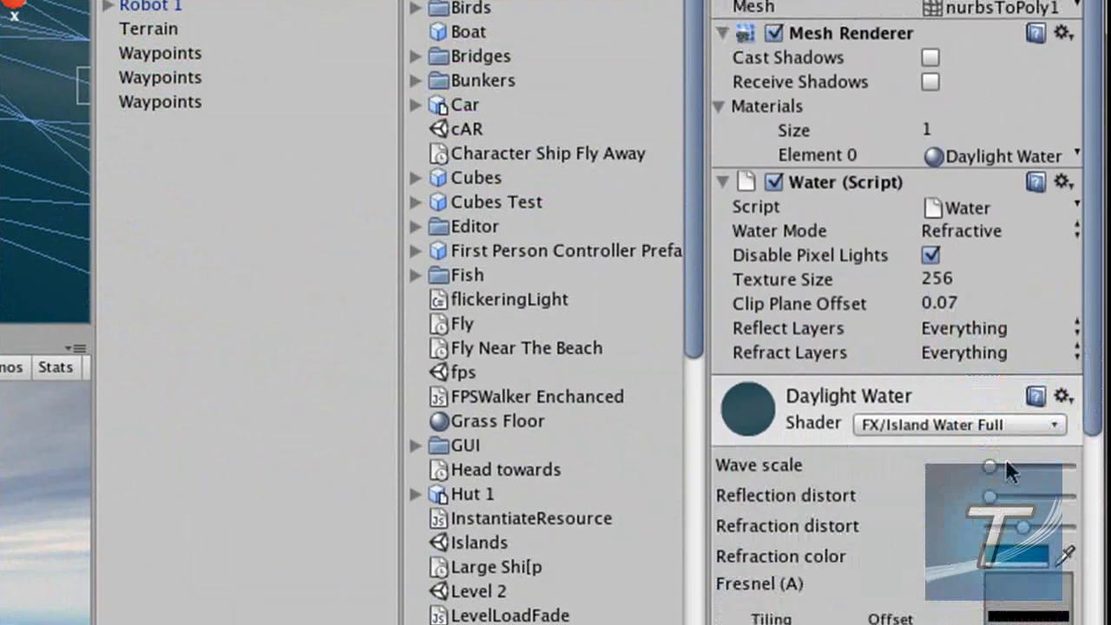
drag(997, 469, 1098, 482)
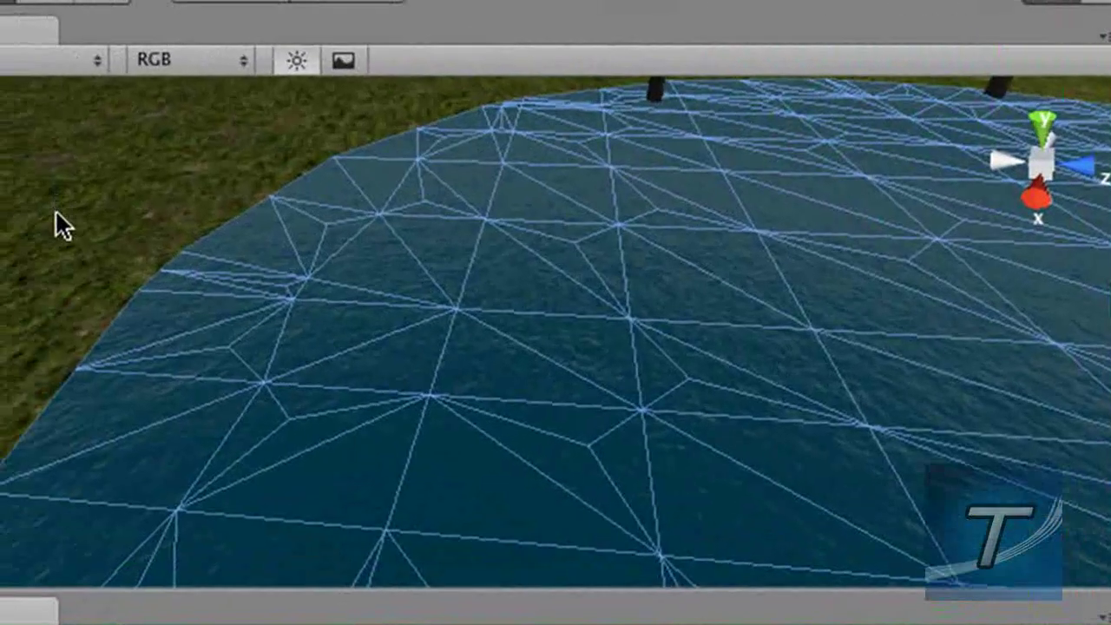
click(56, 213)
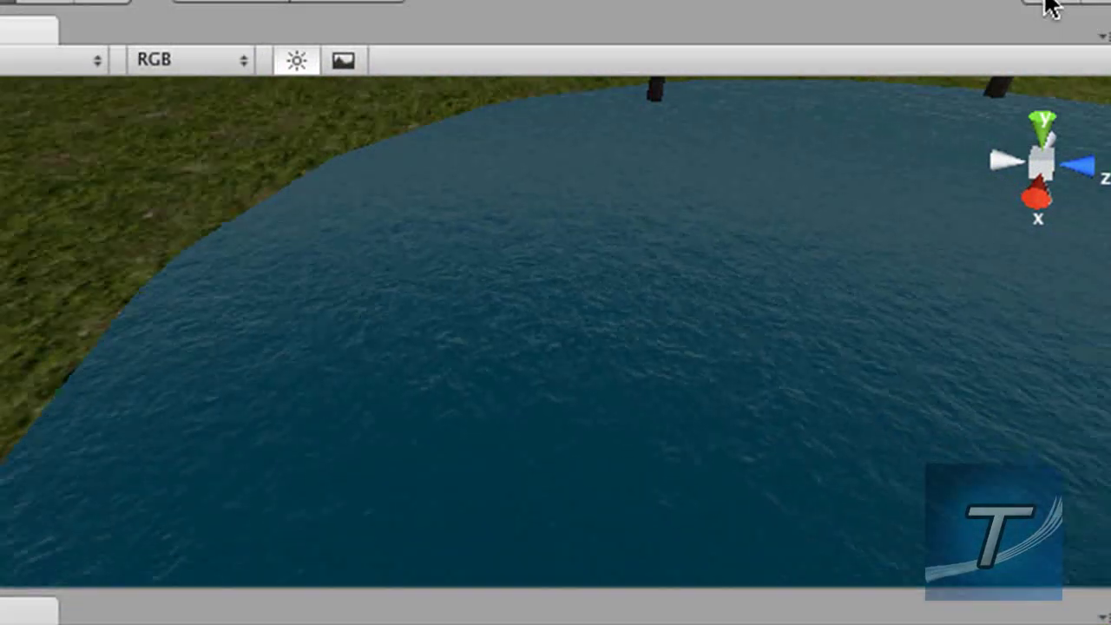
Open the Level 2.unity scene from the Assets folder, saving the changes to the Test scene.
click(21, 32)
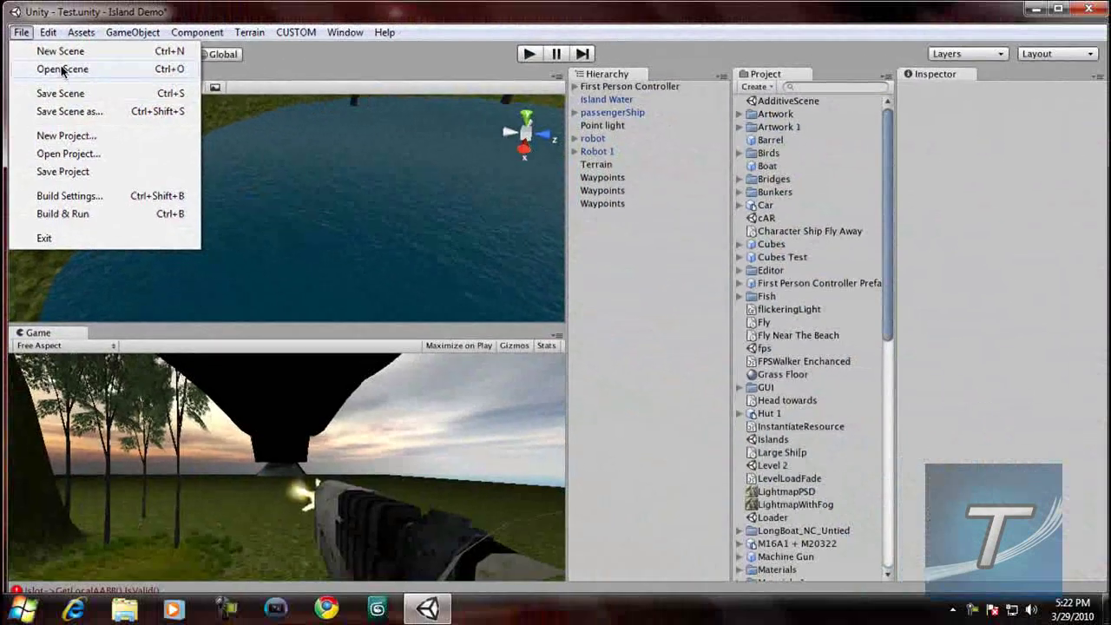
click(57, 69)
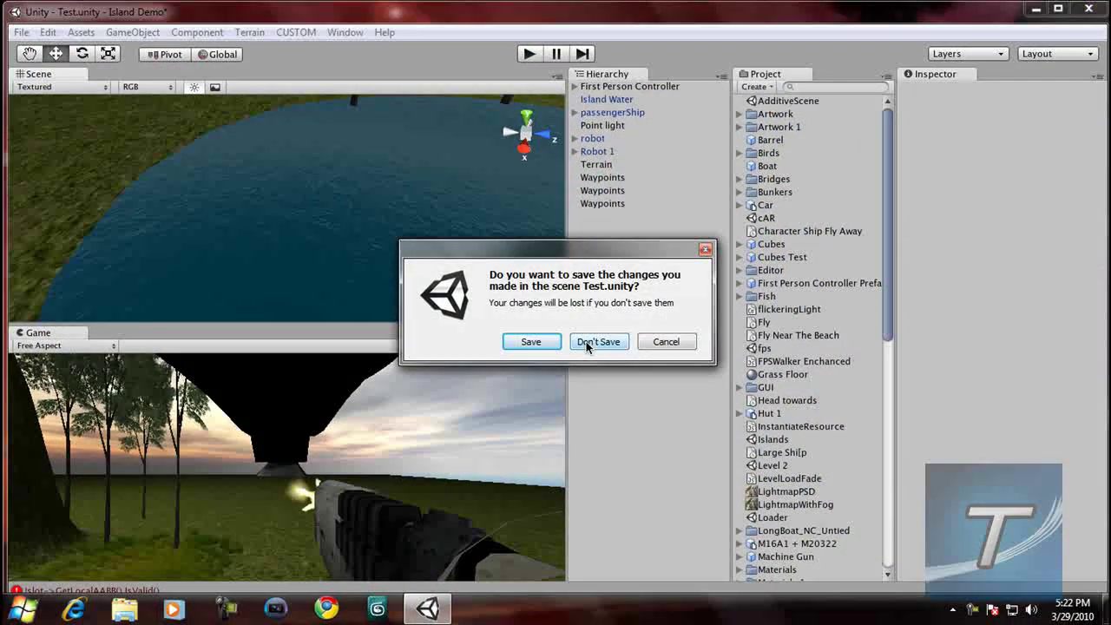
click(531, 342)
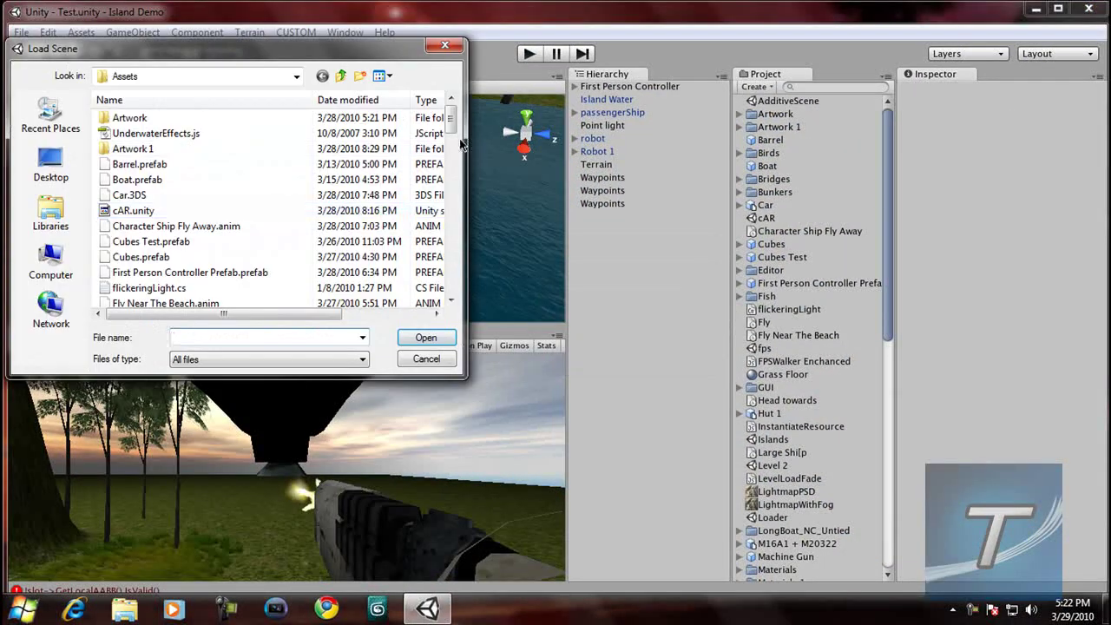
scroll(452, 185, down, 3)
scroll(452, 186, down, 10)
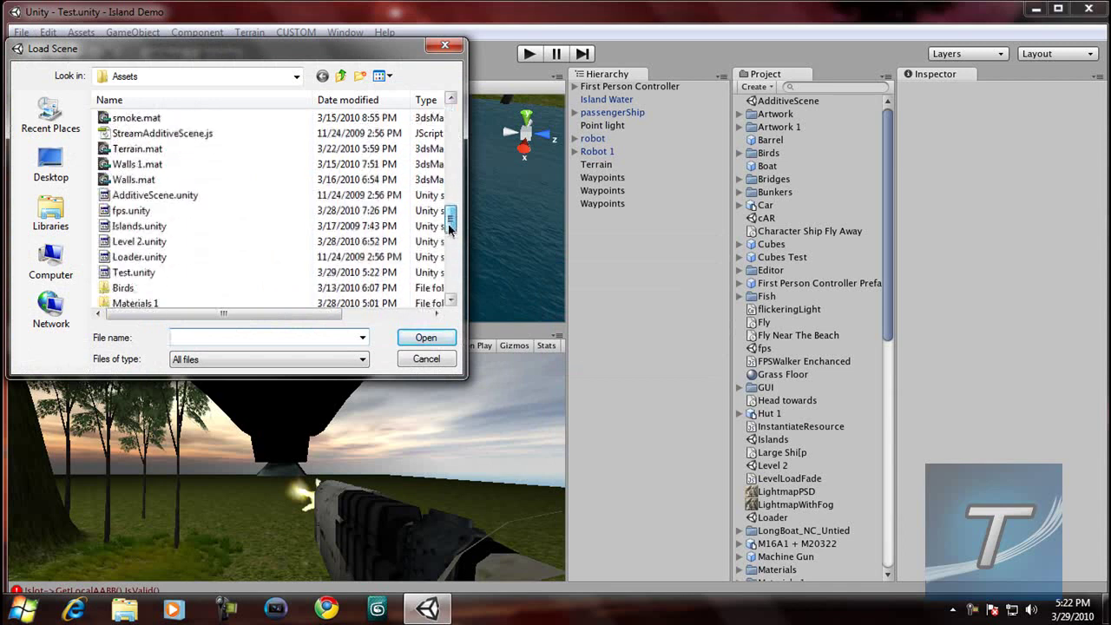
double_click(144, 242)
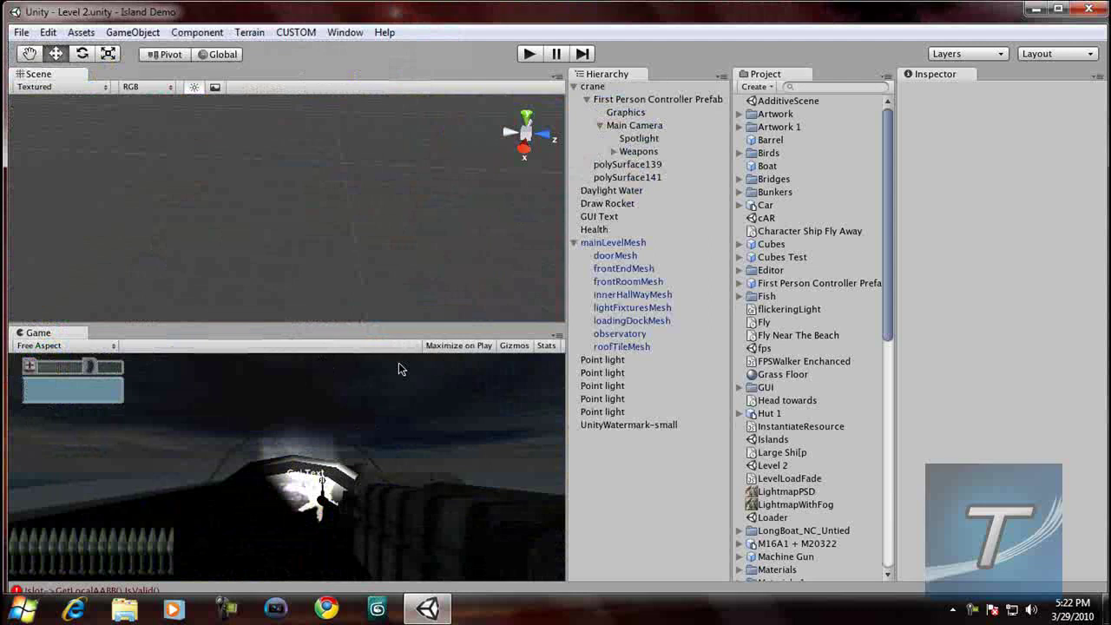
Enable Maximize on Play for the game view and run the Level 2 scene.
click(443, 349)
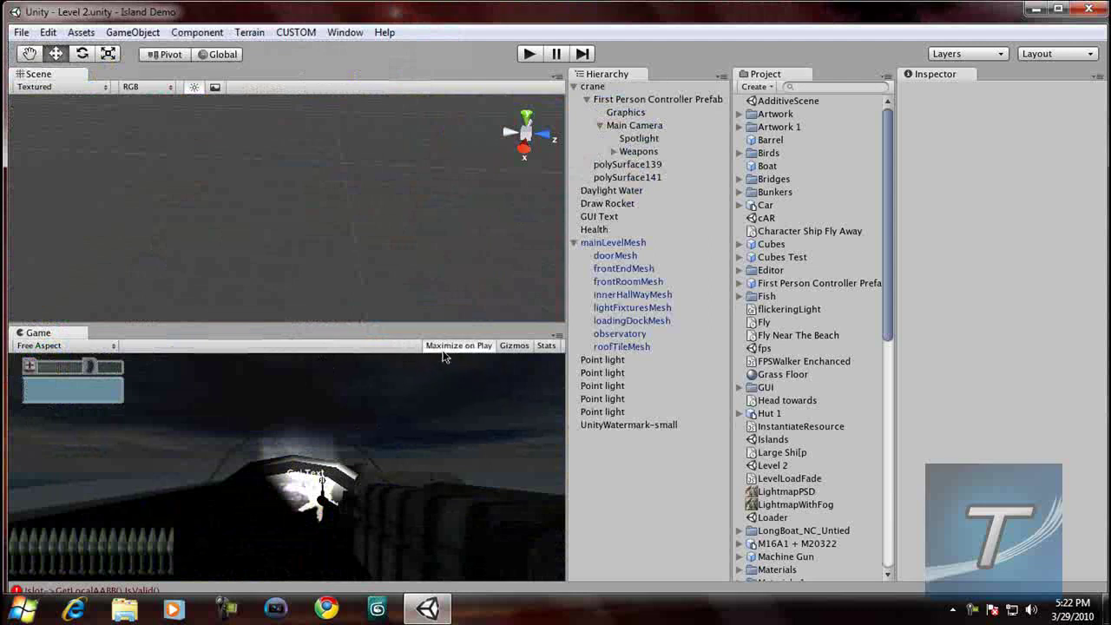
click(528, 55)
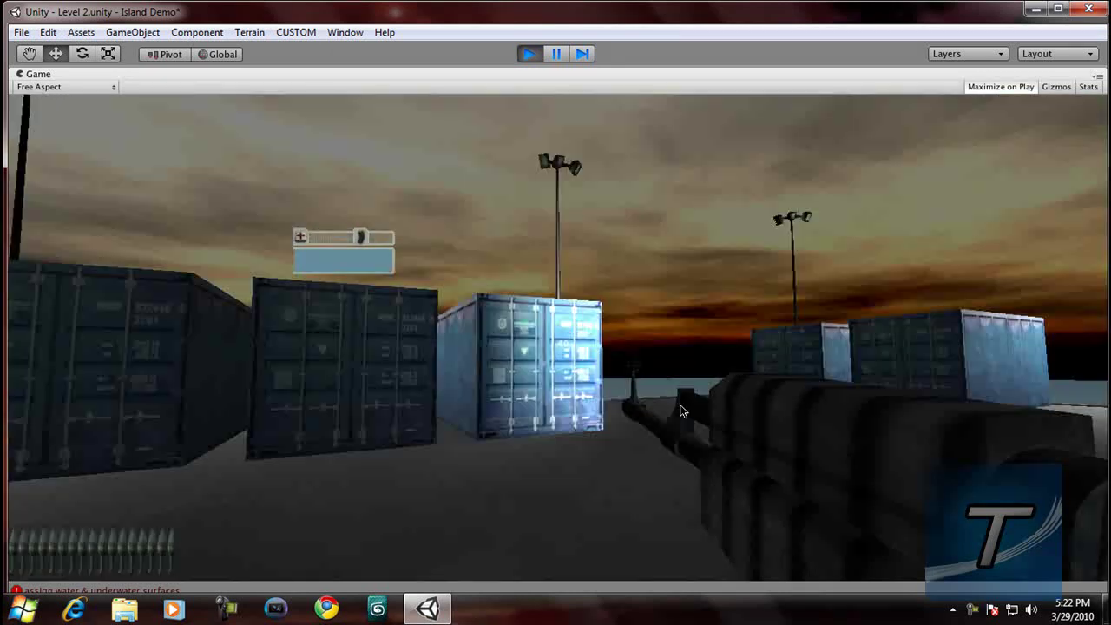
Walk past the containers in the running Level 2 scene to view the surroundings, and stop play mode.
key(w)
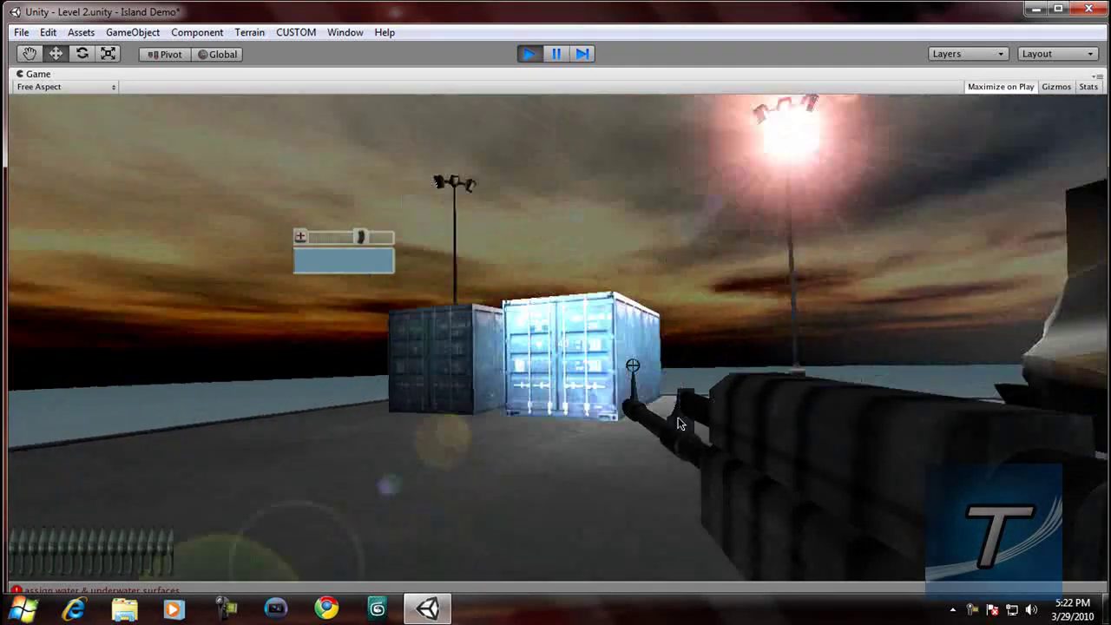
key(w)
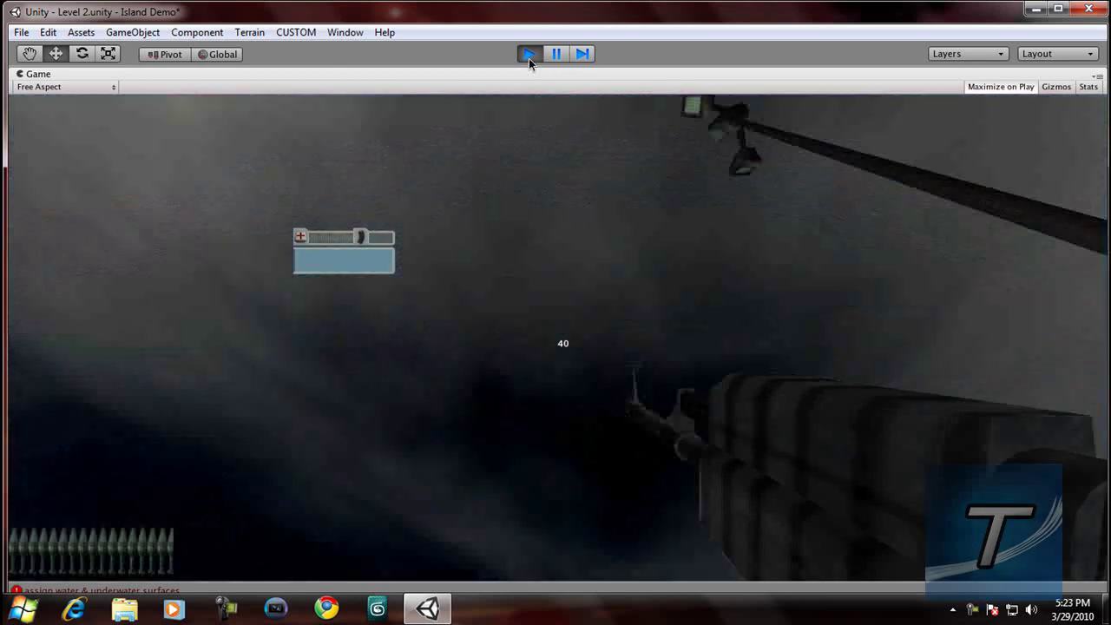
click(528, 56)
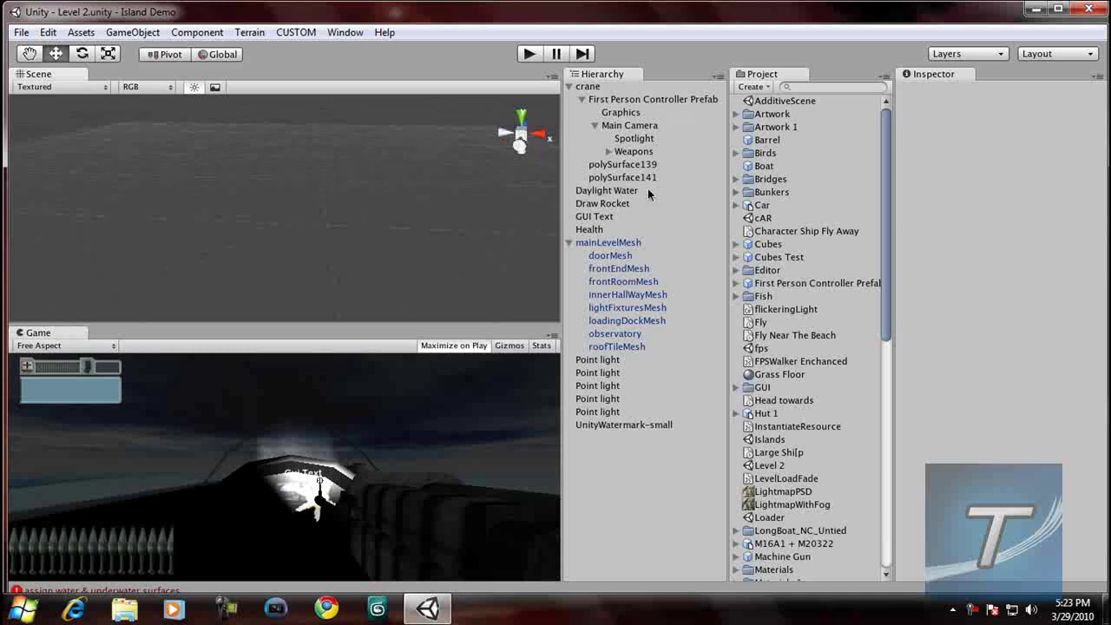
Darken the Daylight Water's refraction color to a deep blue with R 0, G 38, B 51.
click(538, 140)
alt+drag(238, 197, 439, 153)
click(416, 127)
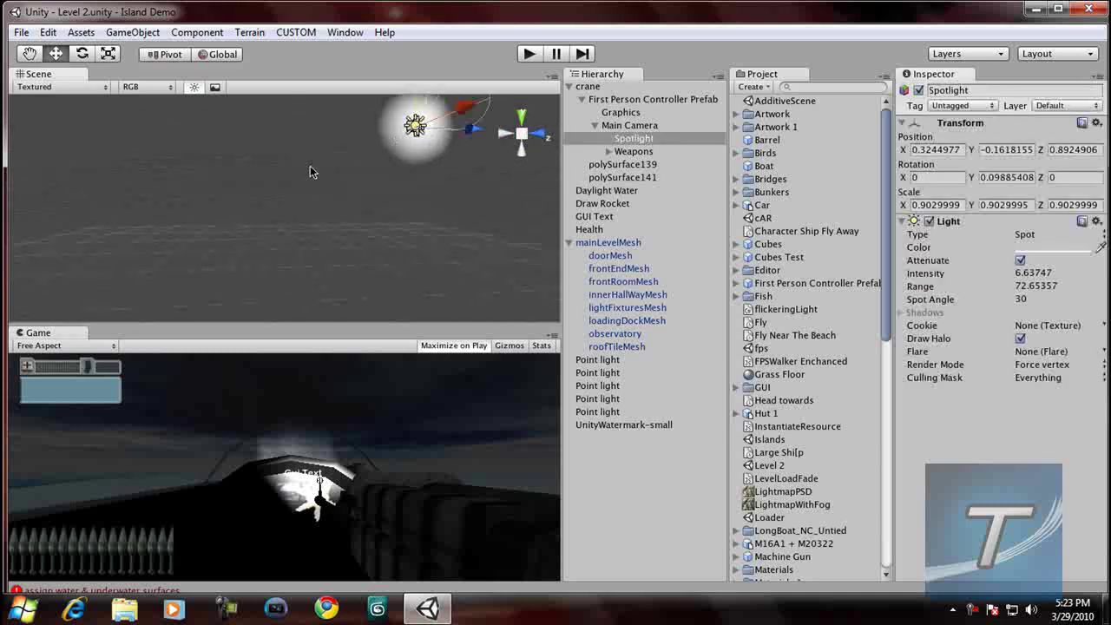
scroll(310, 167, down, 6)
mouse_move(310, 261)
alt+mouse_down()
mouse_move(330, 313)
mouse_move(310, 257)
alt+mouse_up()
click(309, 257)
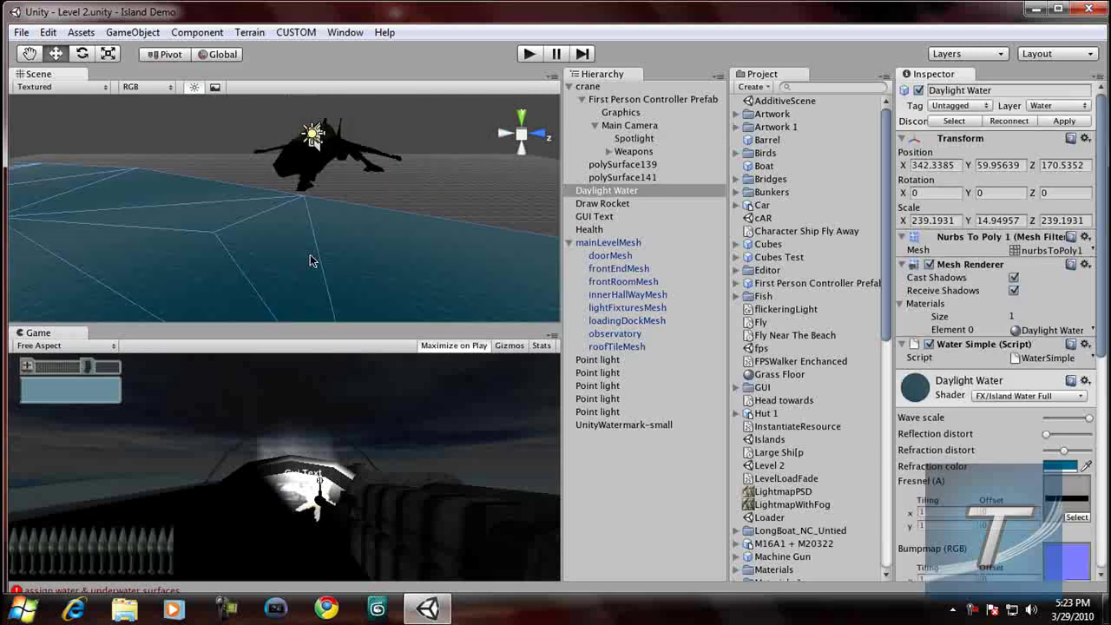
click(1054, 465)
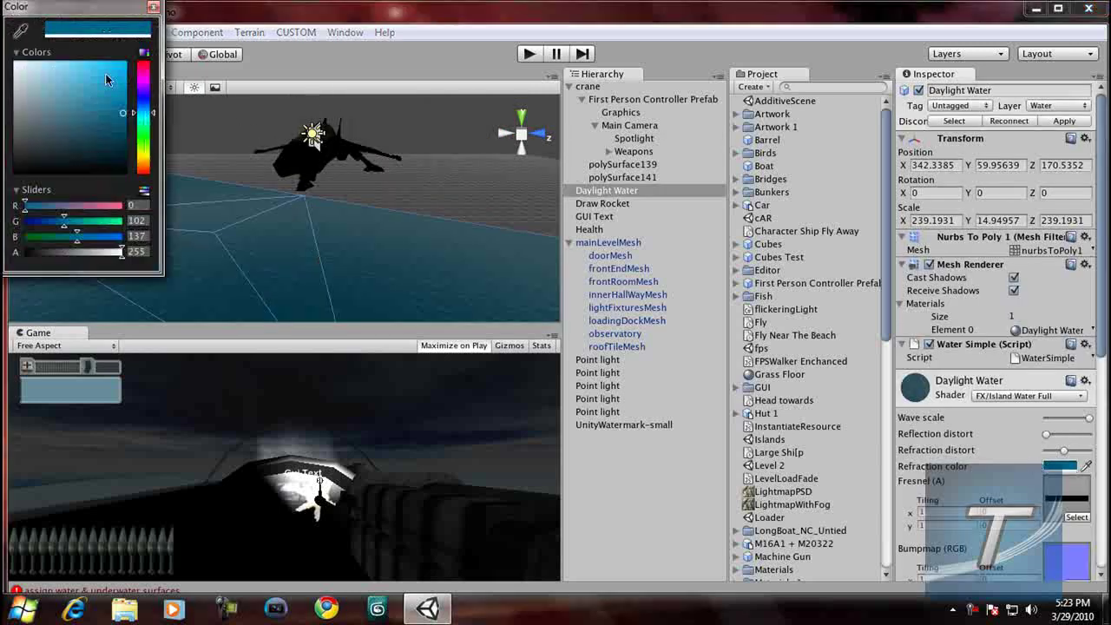
drag(105, 75, 134, 154)
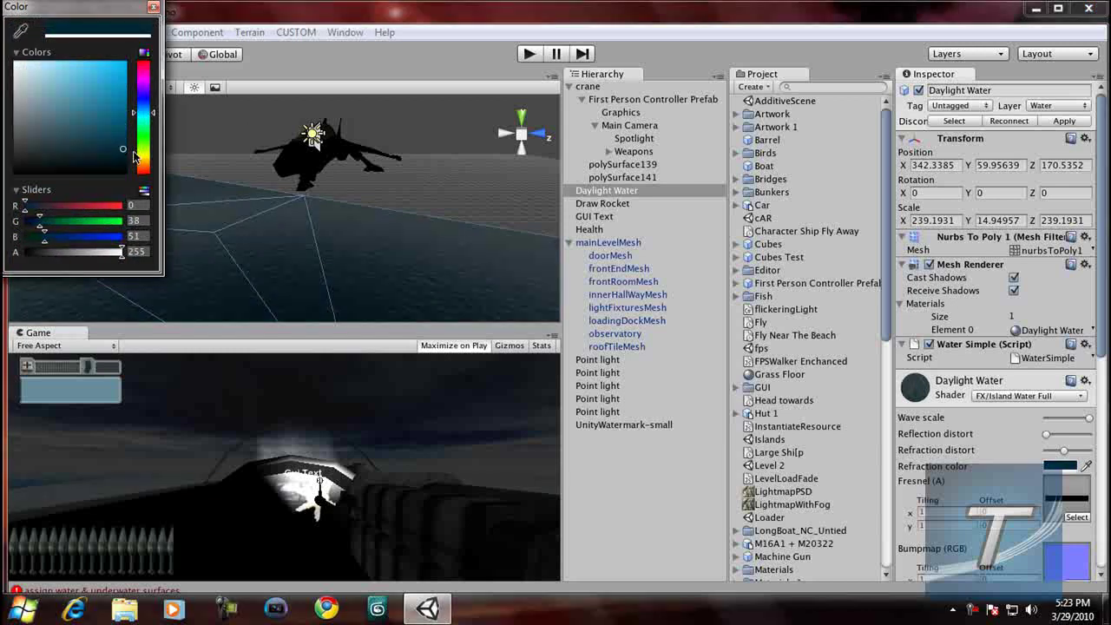
click(154, 6)
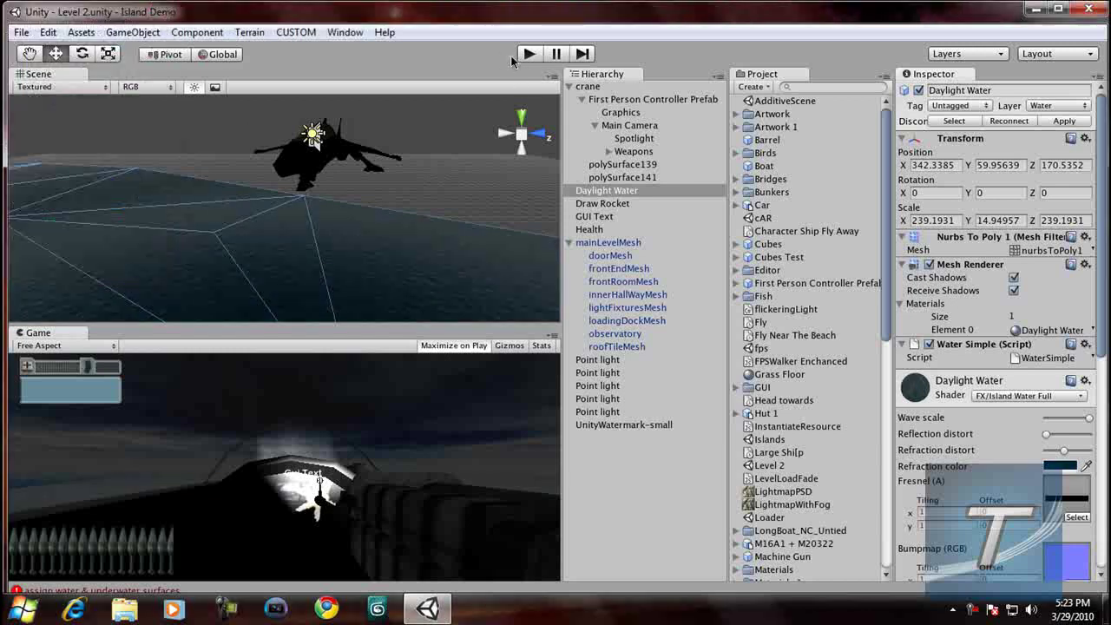
Run the Level 2 scene and walk along the platform to the rocky edge to examine the darkened water.
click(528, 54)
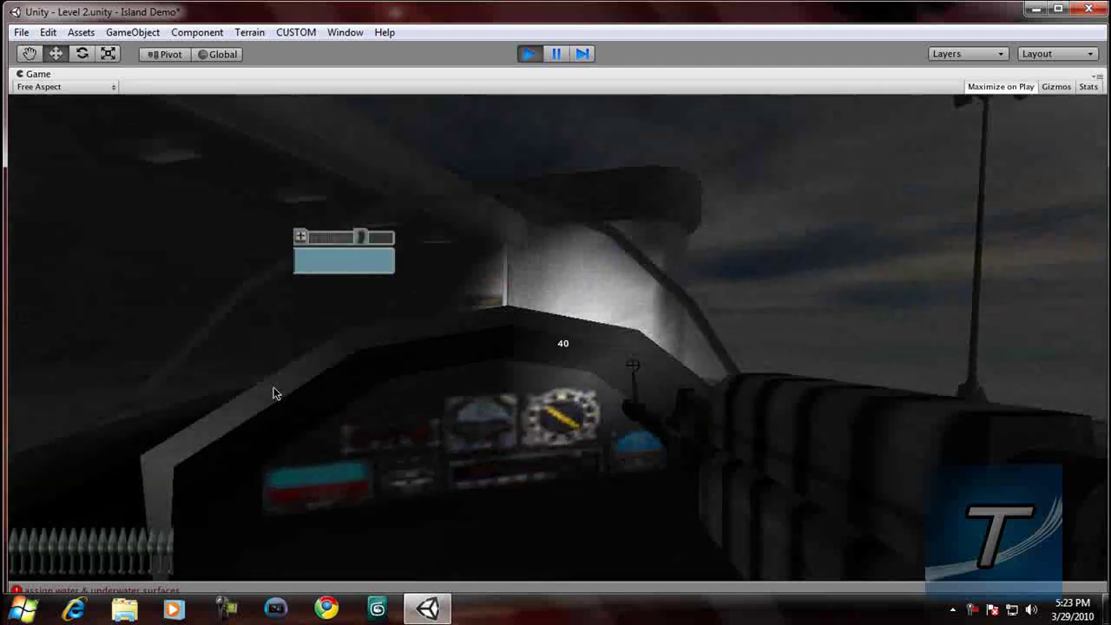
key(w)
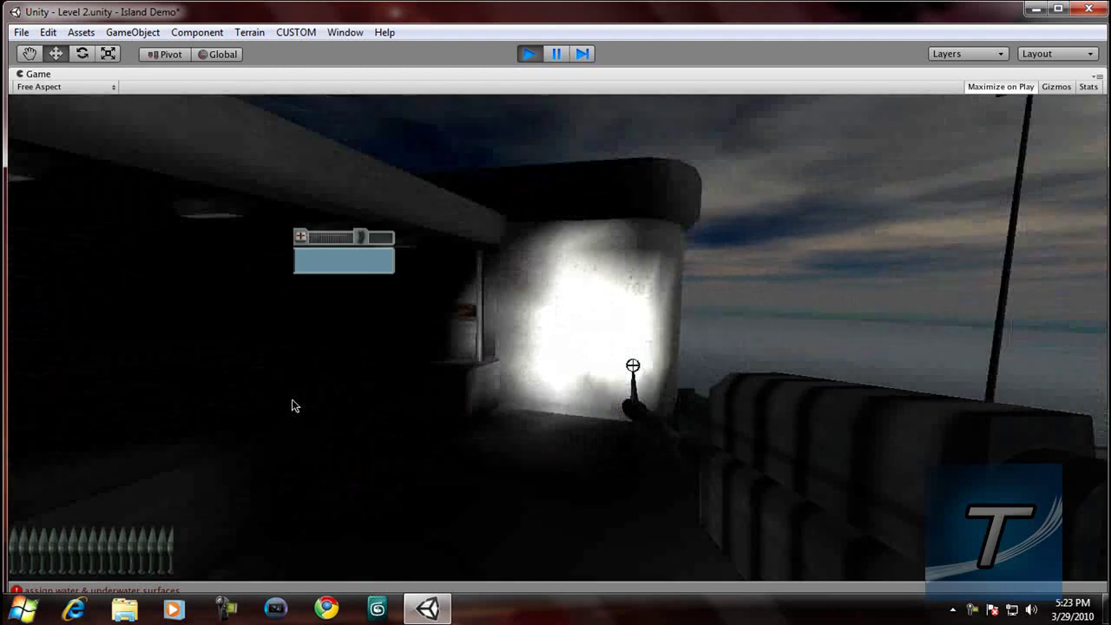
key(w)
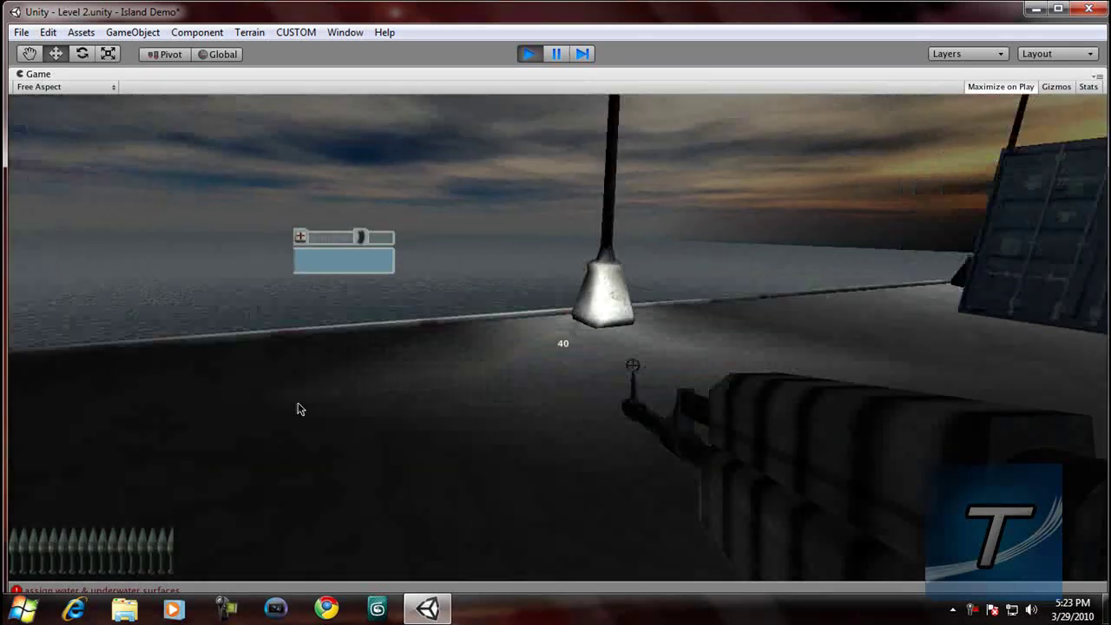
key(w)
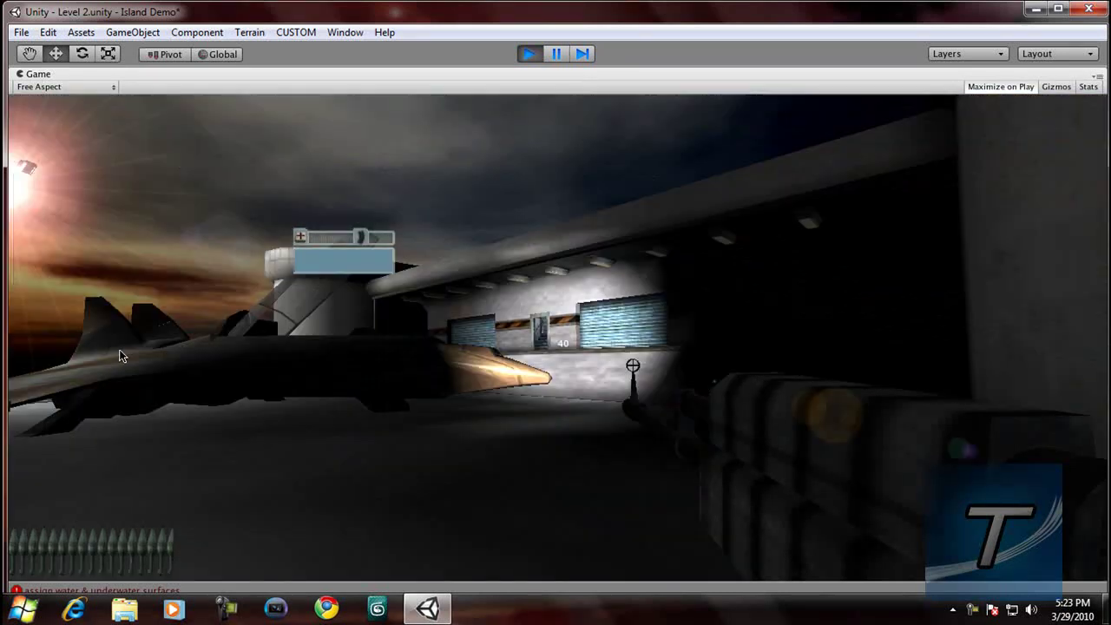
key(w)
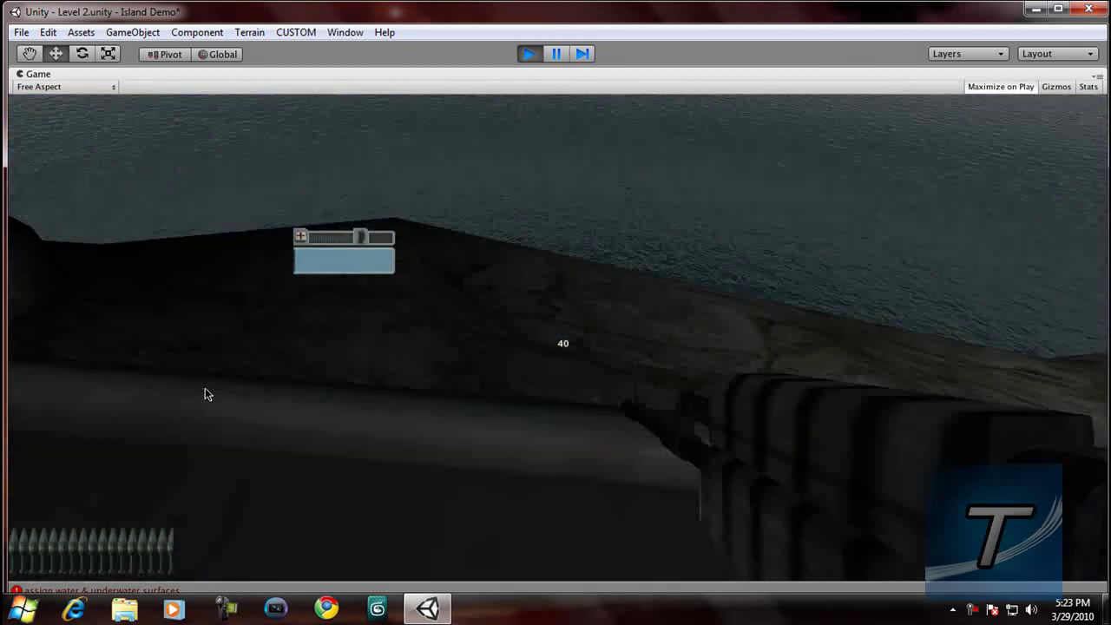
key(w)
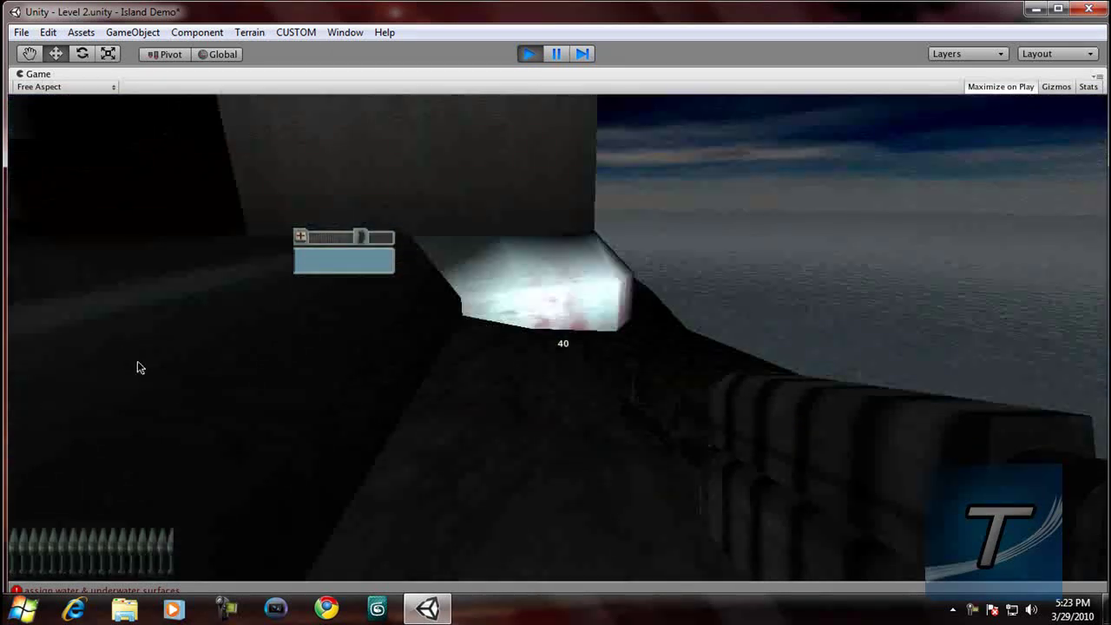
mouse_move(164, 380)
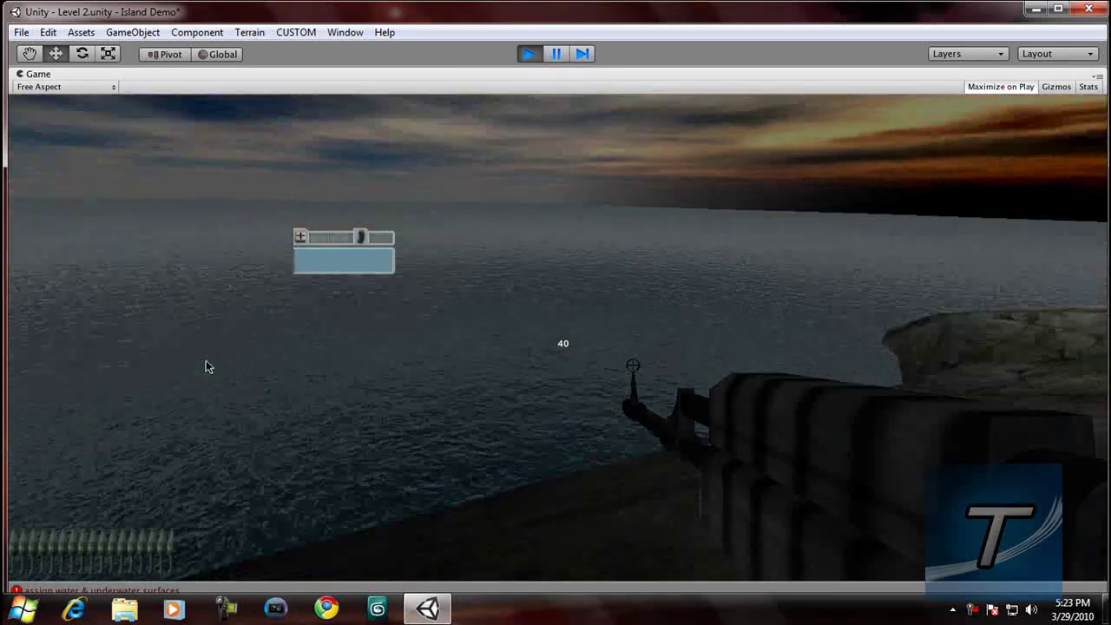
click(192, 363)
drag(193, 363, 210, 363)
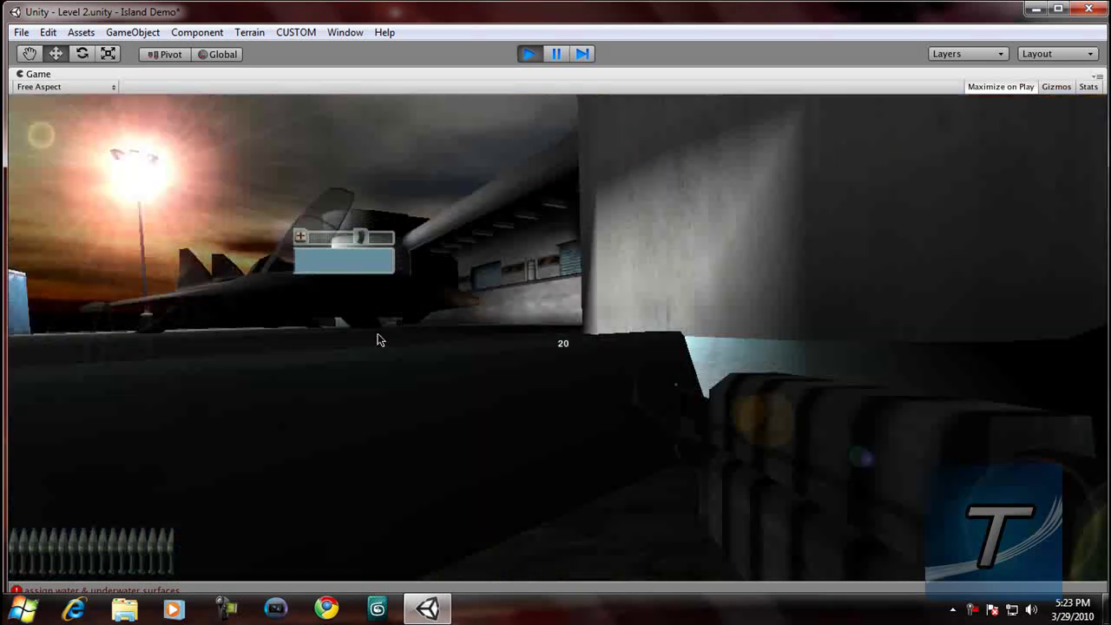
Walk back past the parked jet and along the shuttered building front to explore the outside of the level.
key(w)
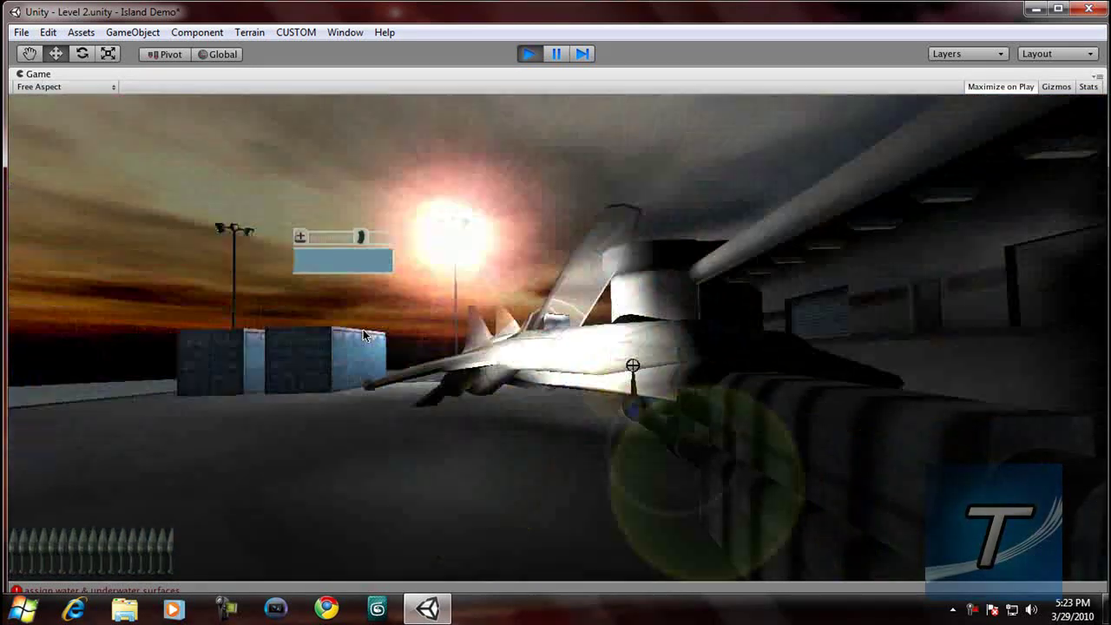
key(w)
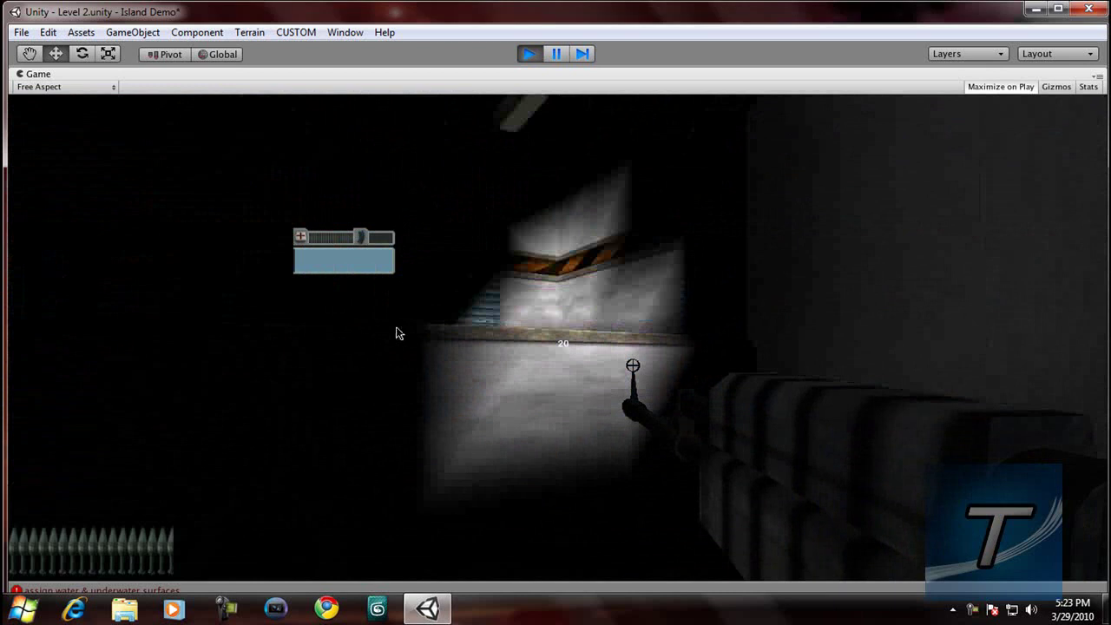
key(w)
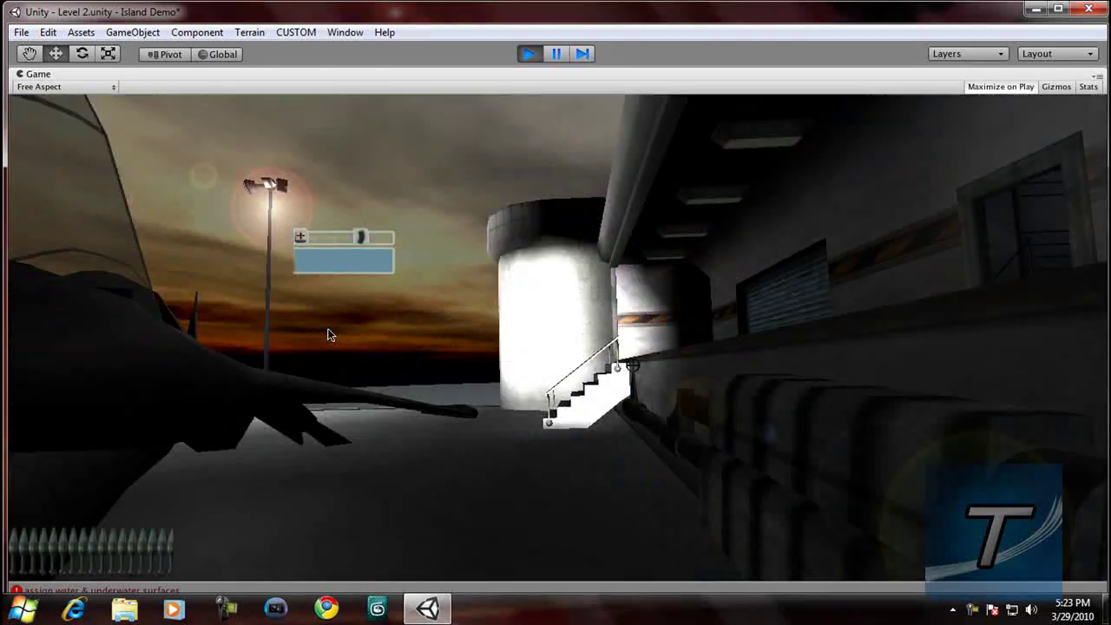
key(w)
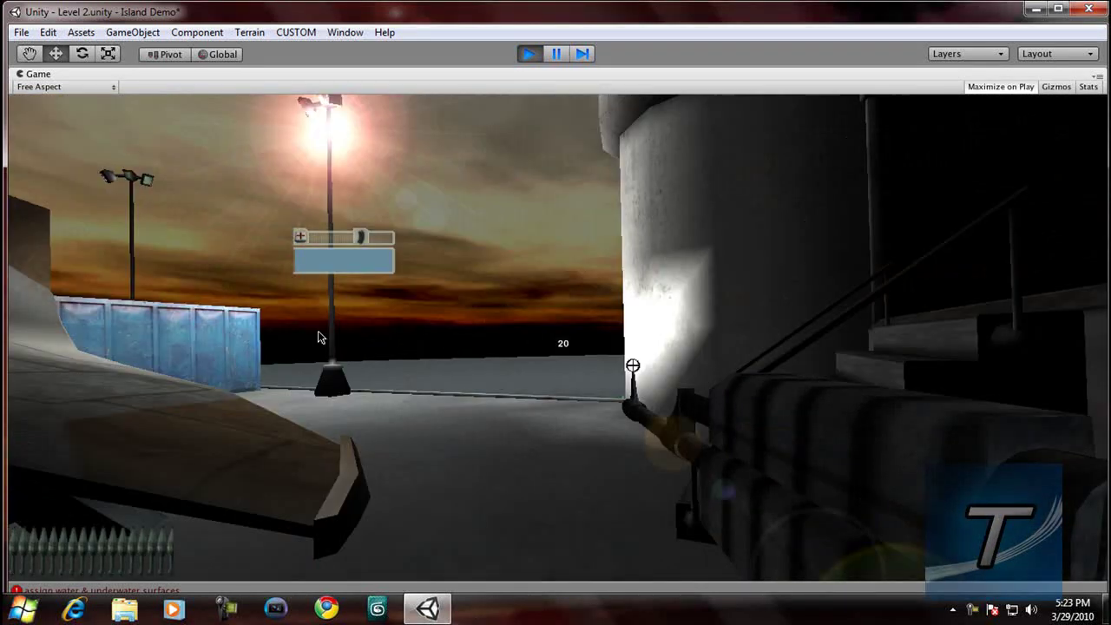
key(w)
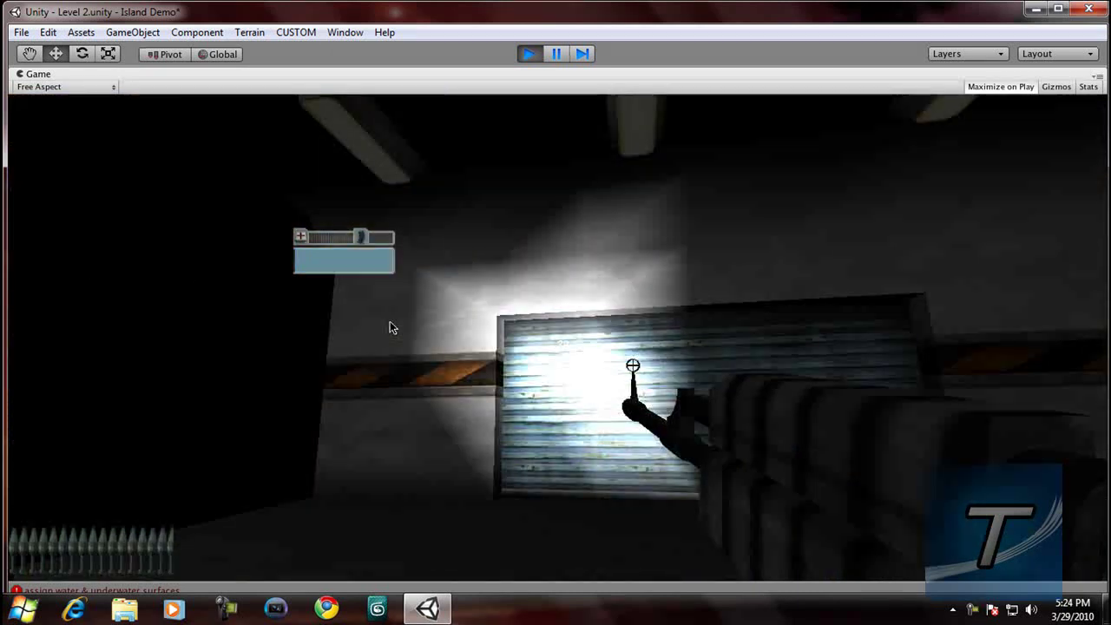
key(w)
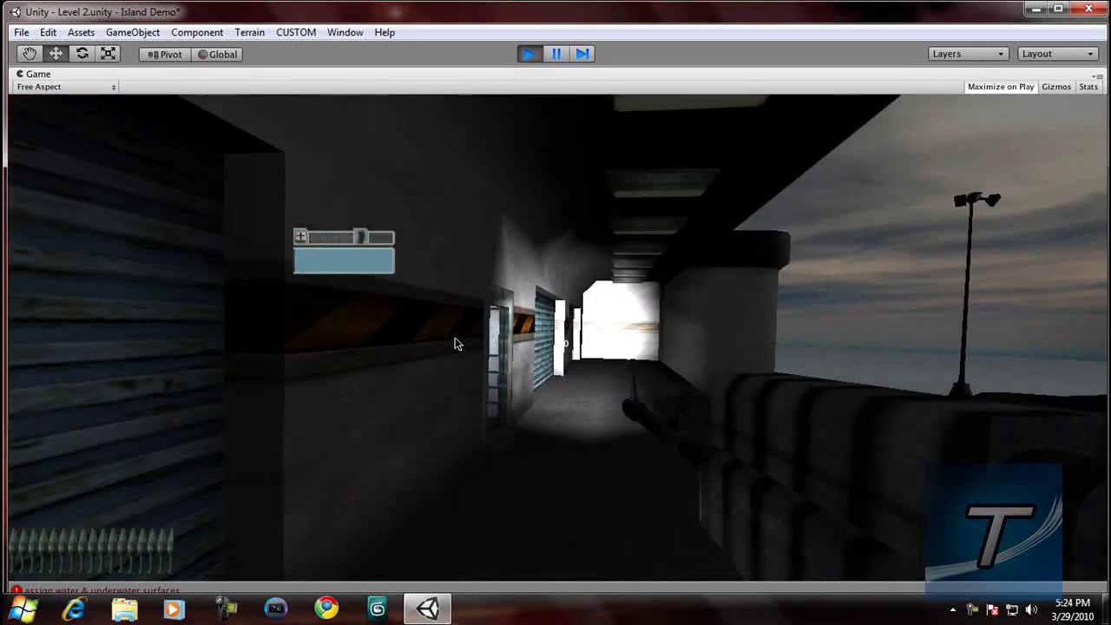
Go up the staircase and through the corridor into the large hangar to explore the building's interior.
key(w)
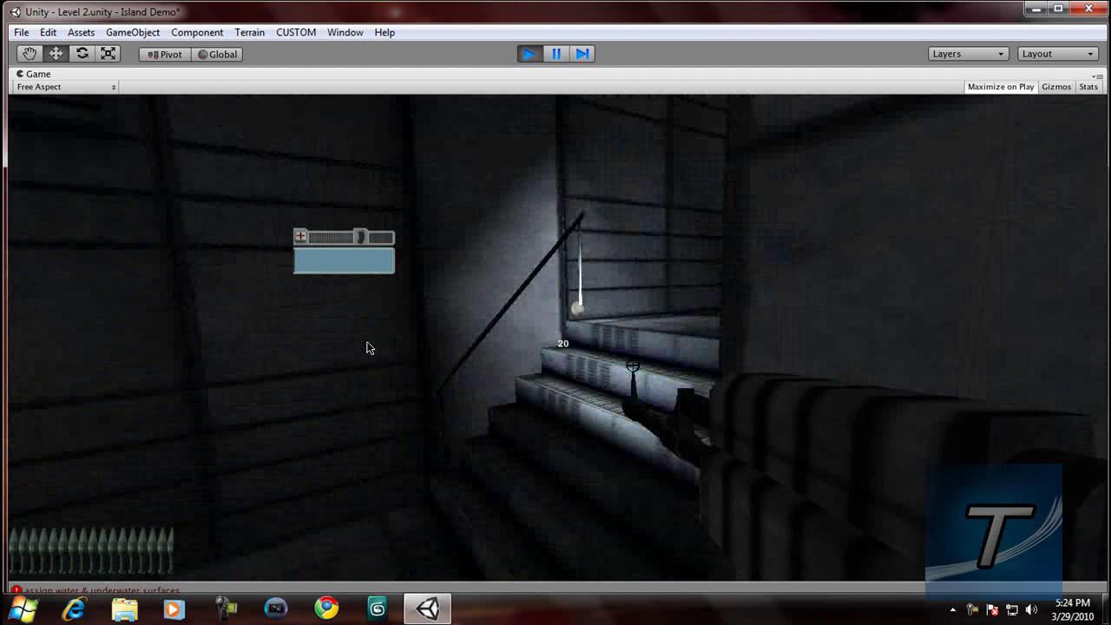
key(w)
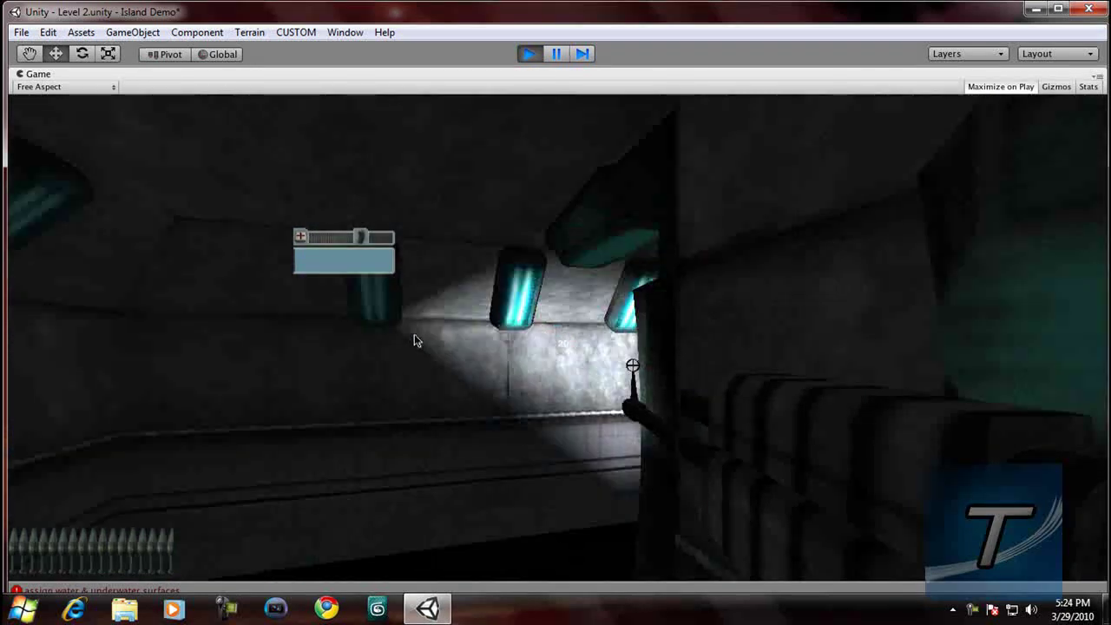
key(w)
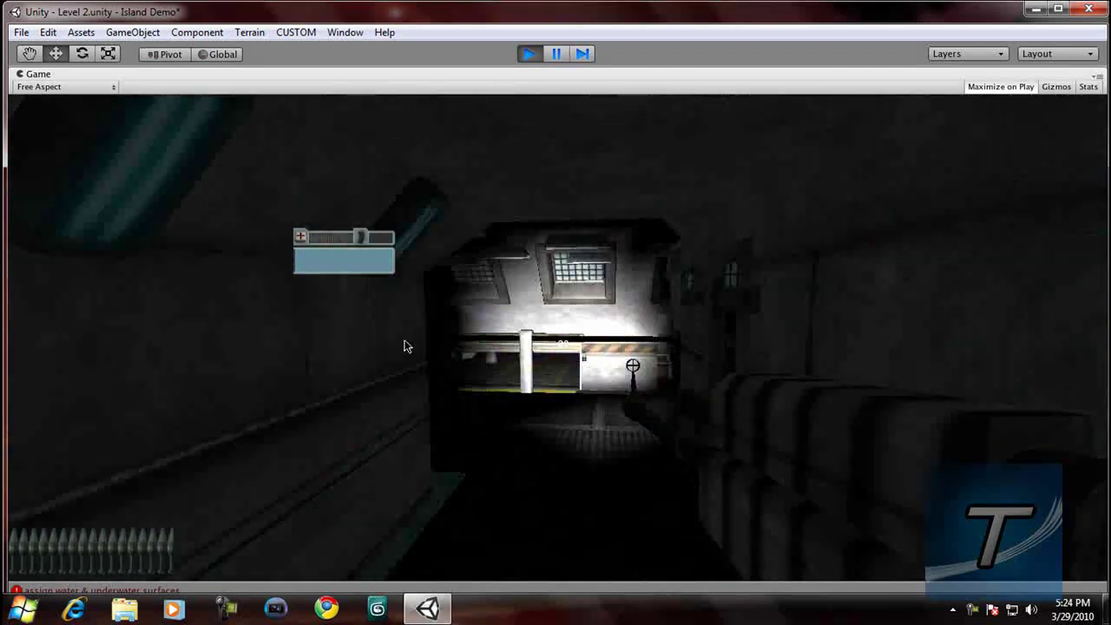
key(w)
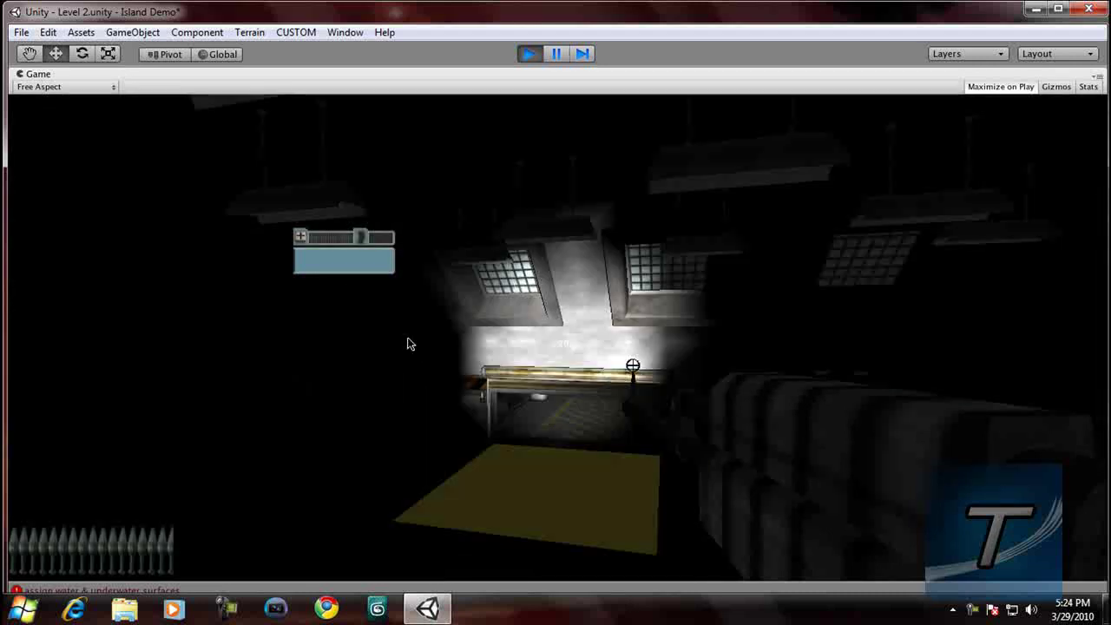
key(w)
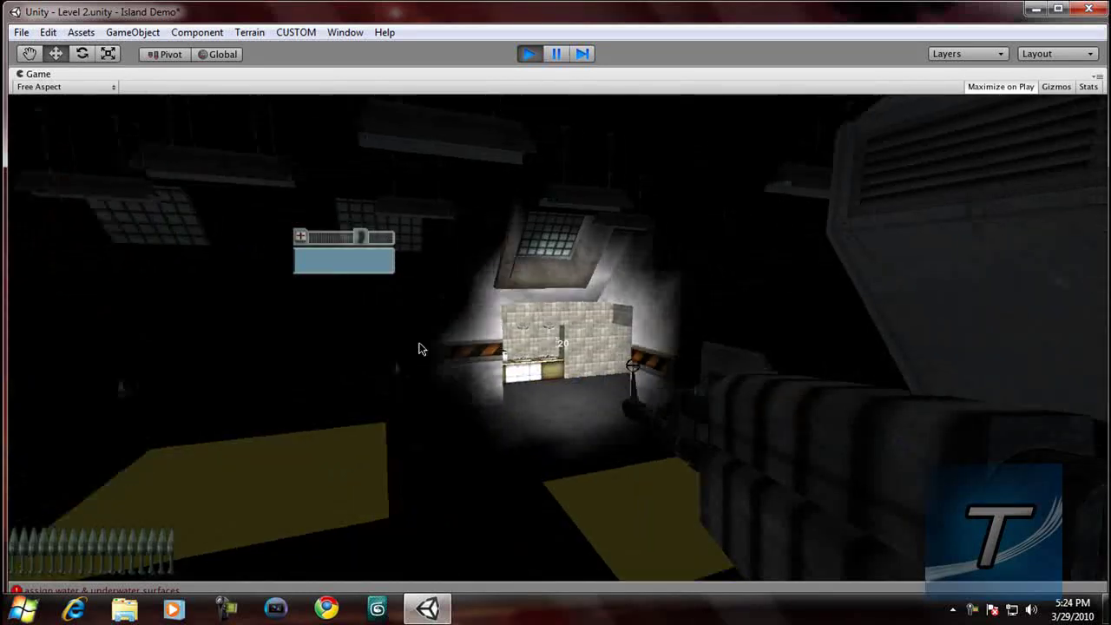
key(s)
key(a)
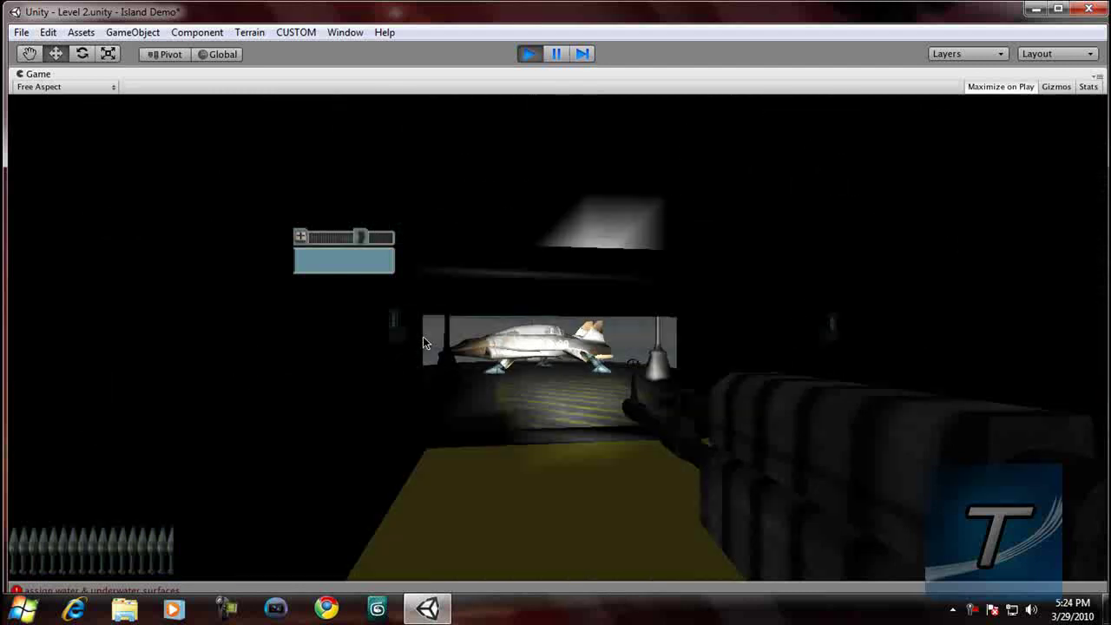
Look around the hangar and out through its opening toward the sea, and stop play mode.
key(w)
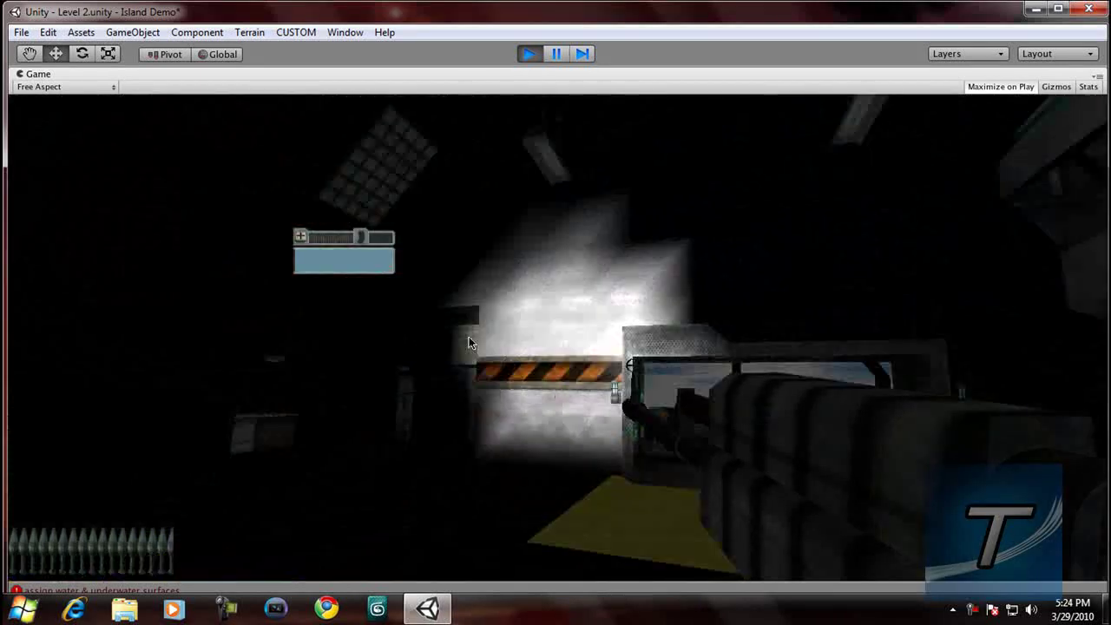
key(w)
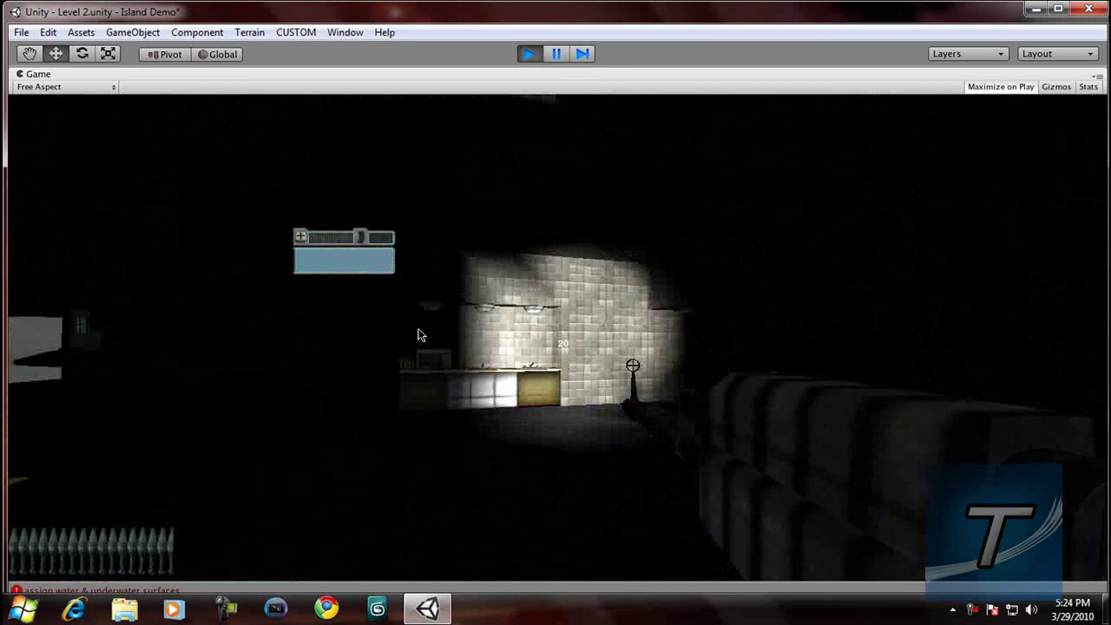
key(w)
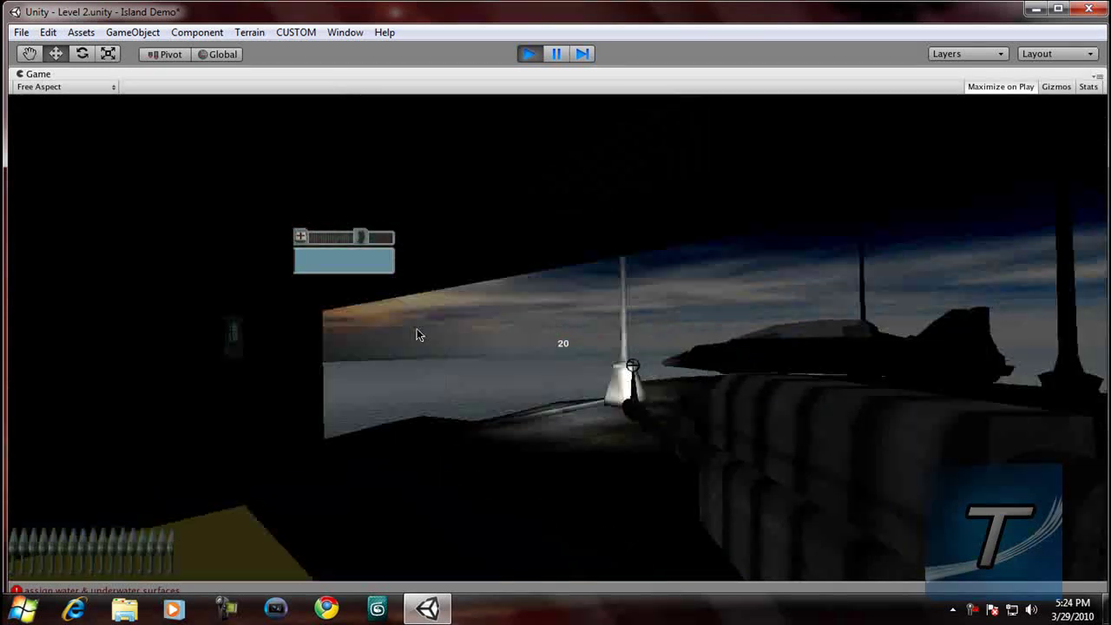
key(w)
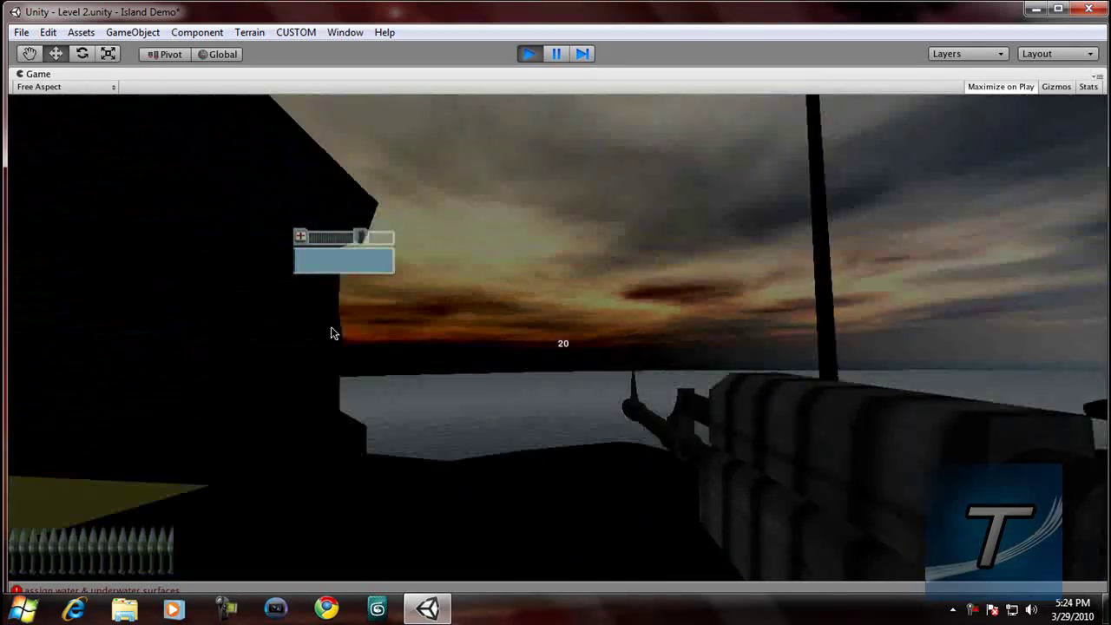
key(w)
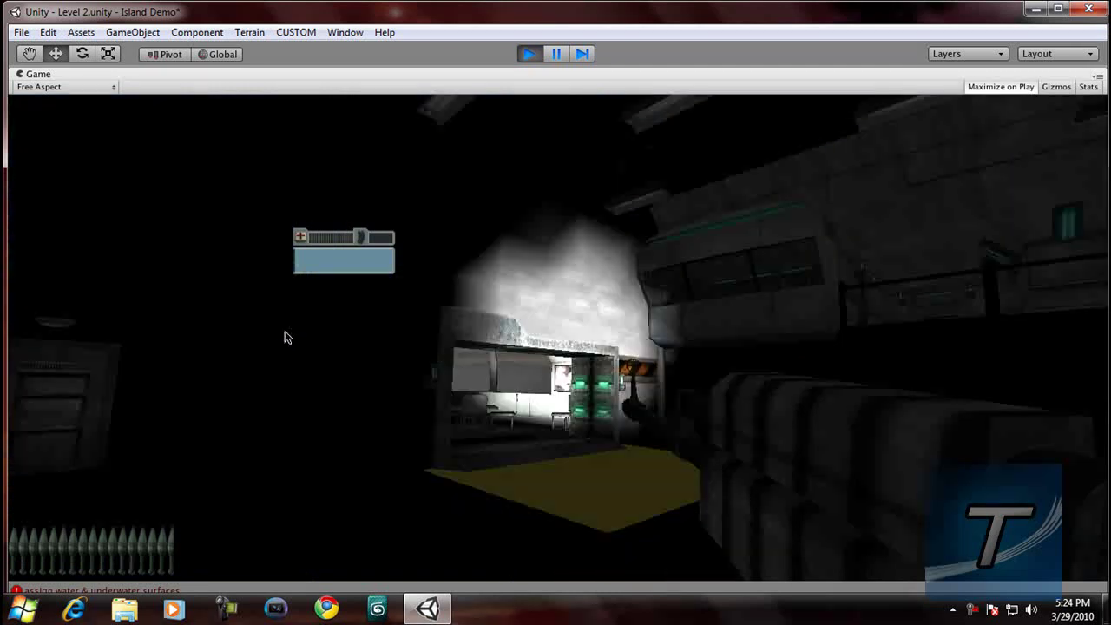
key(w)
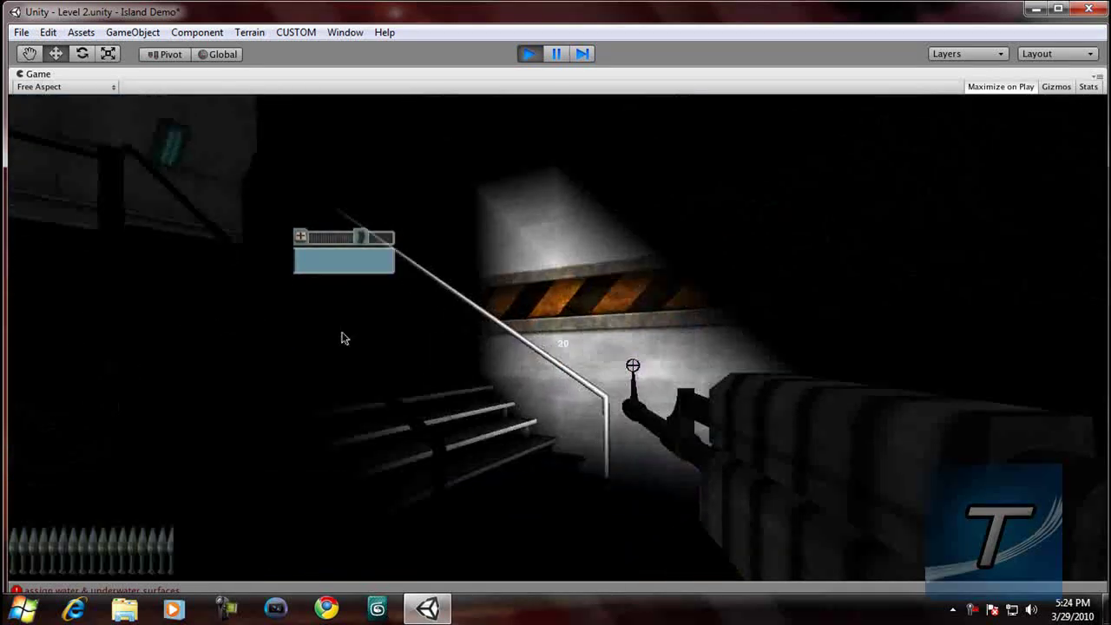
key(w)
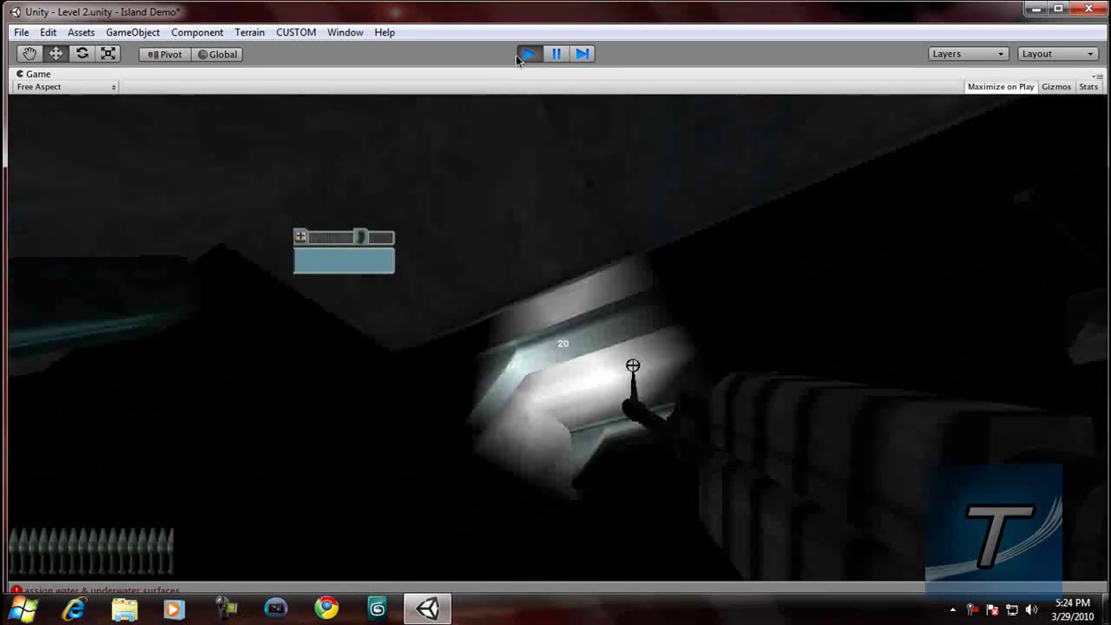
click(527, 54)
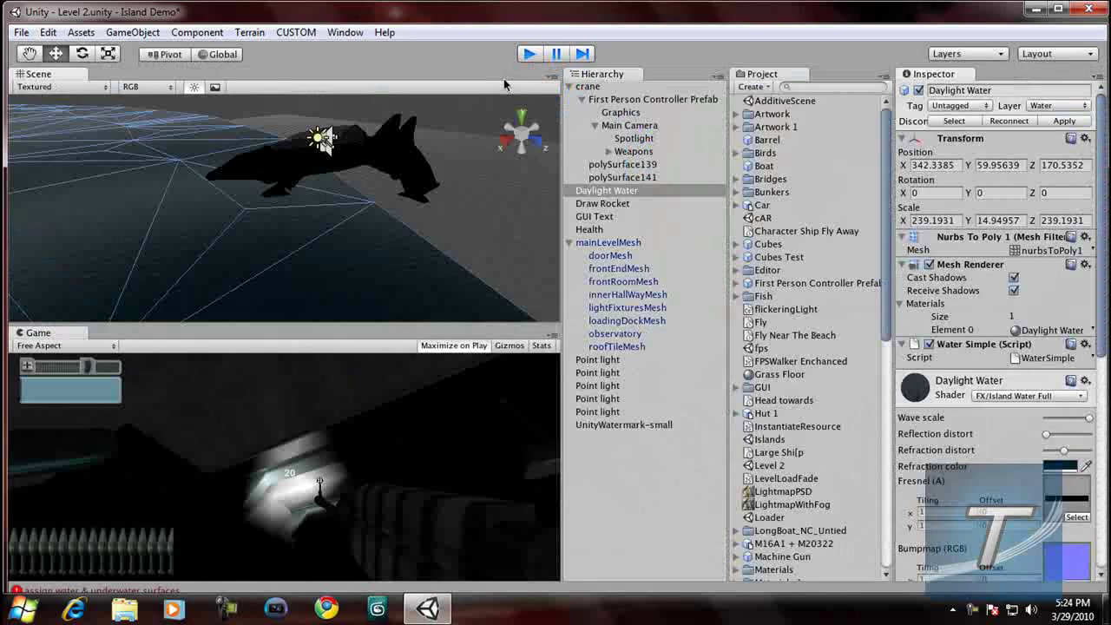